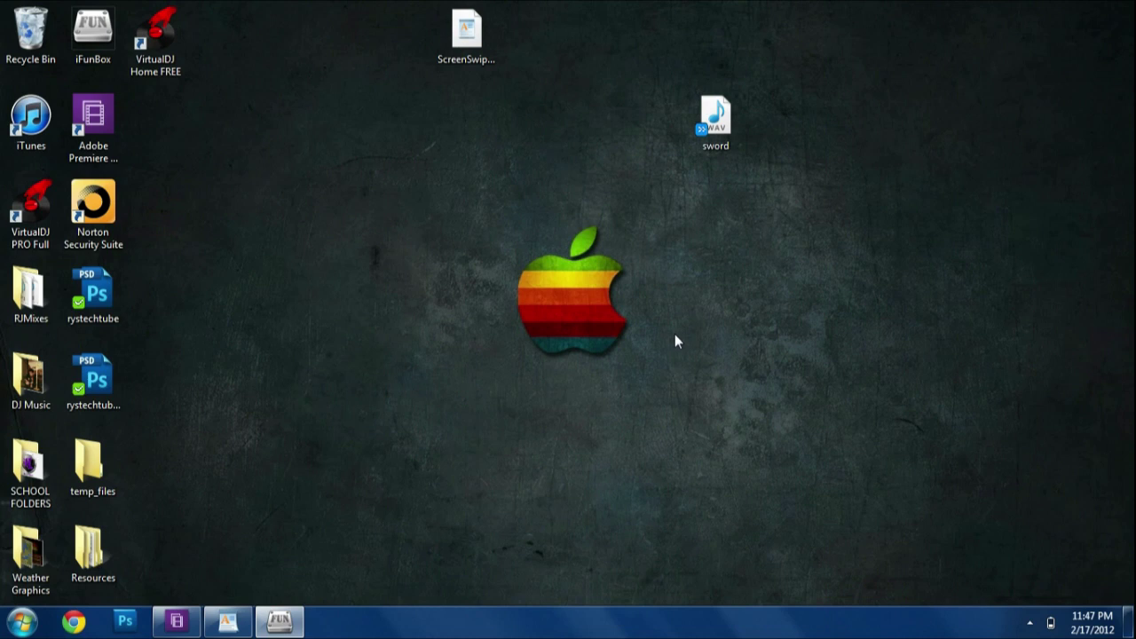
Step: In iFunBox, open the SSSSounds folder in the iPod's raw file system, under System/Library/CoreServices/SpringBoard
{"action": "left_click", "coordinate": [707, 124]}
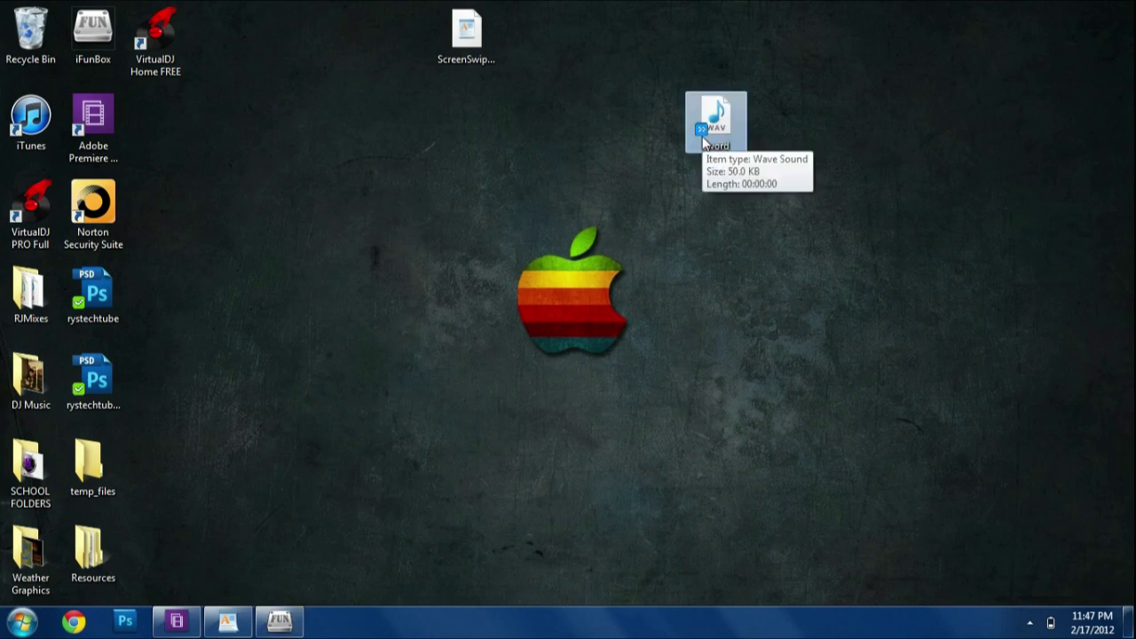
{"action": "left_click", "coordinate": [280, 622]}
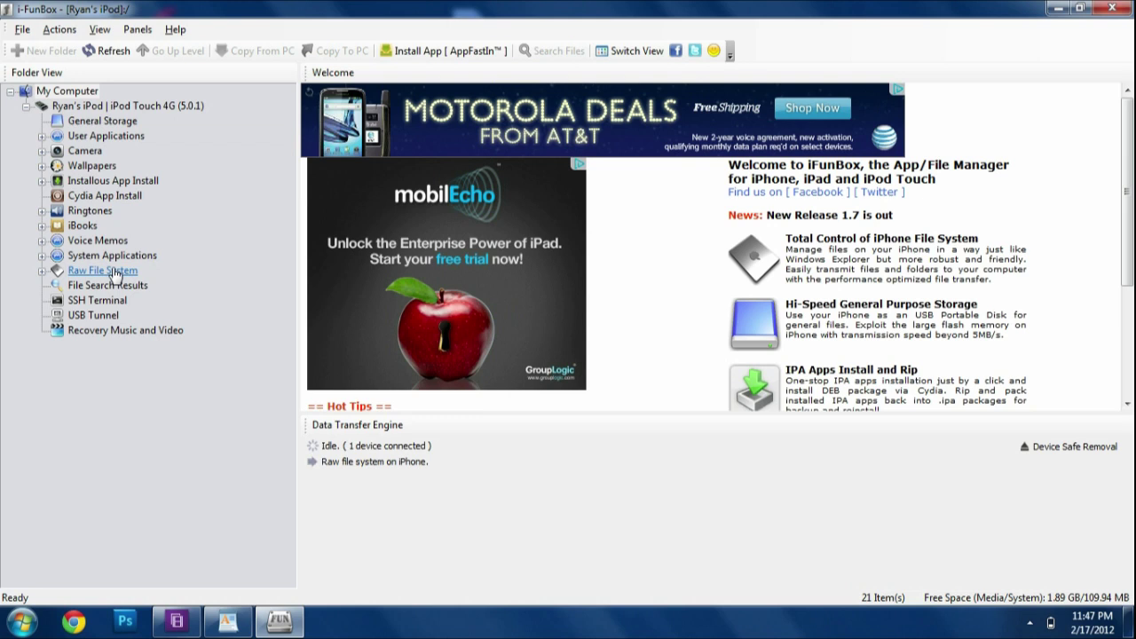
{"action": "left_click", "coordinate": [116, 272]}
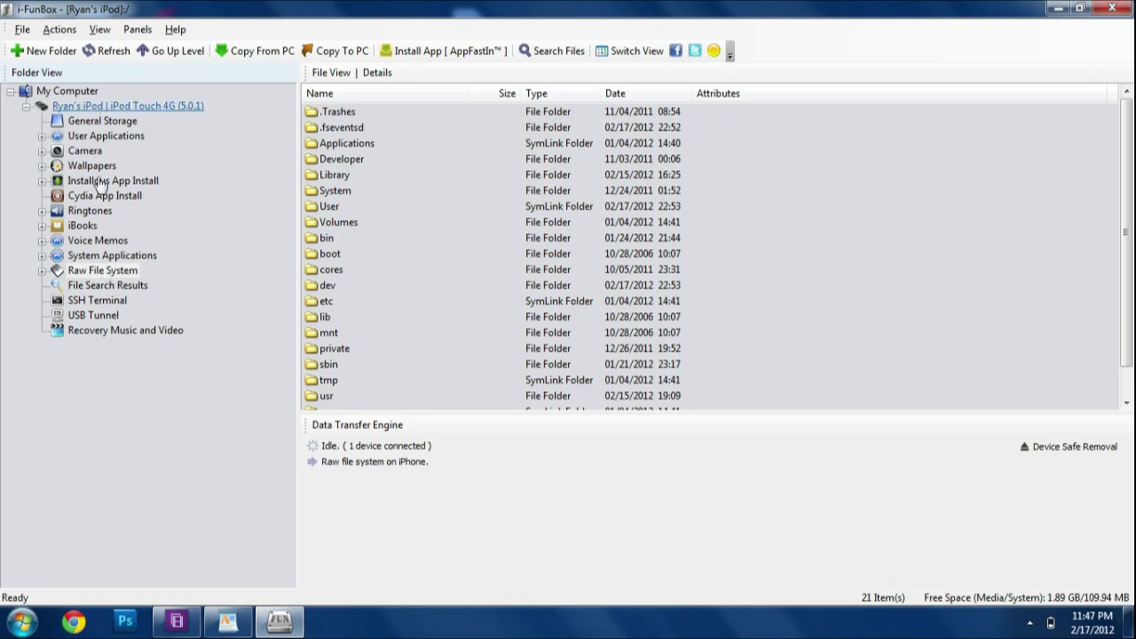
{"action": "double_click", "coordinate": [332, 191]}
{"action": "double_click", "coordinate": [354, 117]}
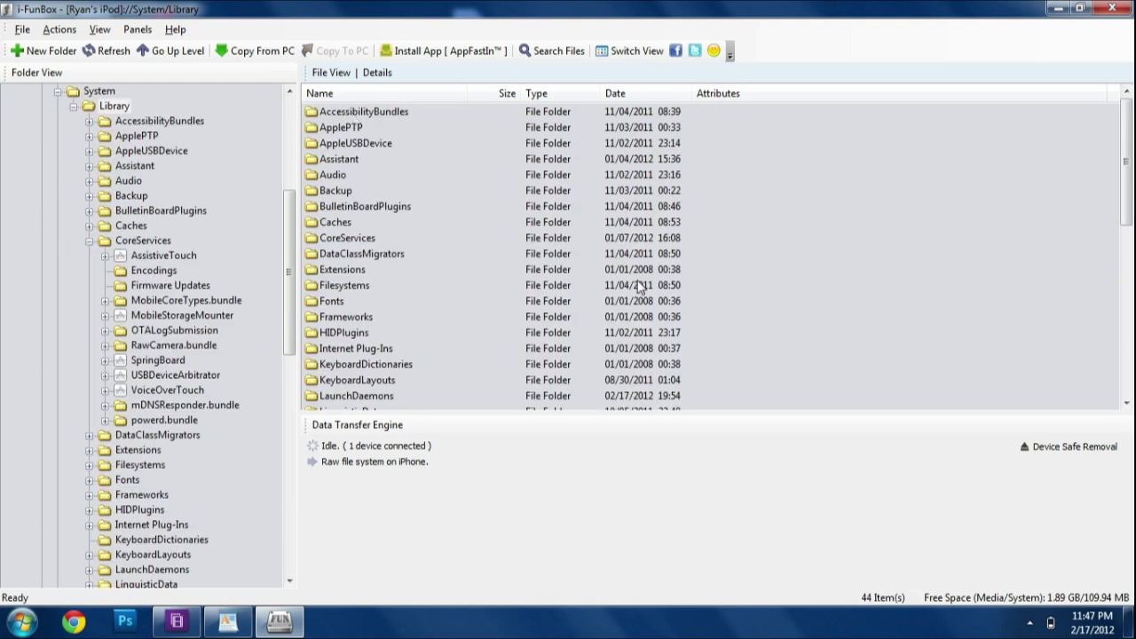
{"action": "double_click", "coordinate": [337, 240]}
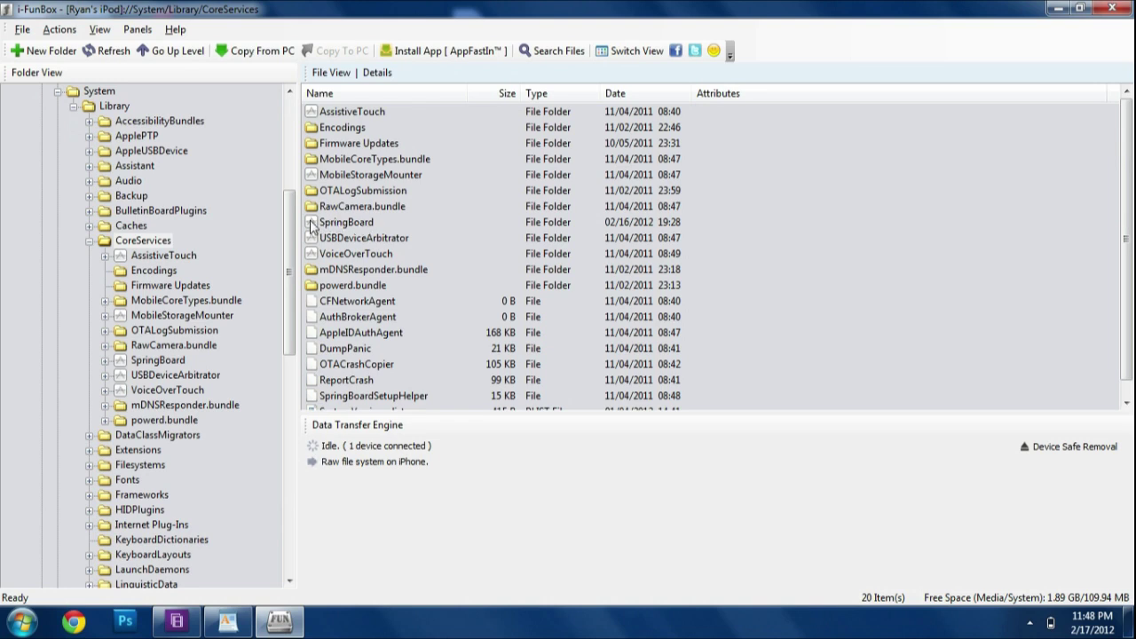
{"action": "double_click", "coordinate": [330, 226]}
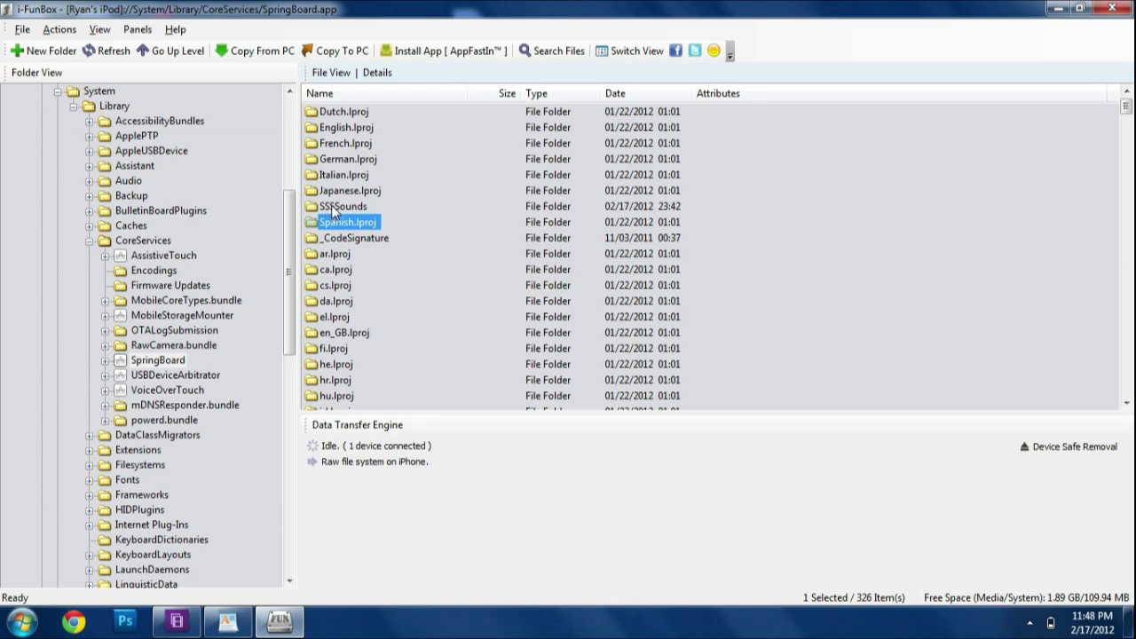
{"action": "double_click", "coordinate": [332, 207]}
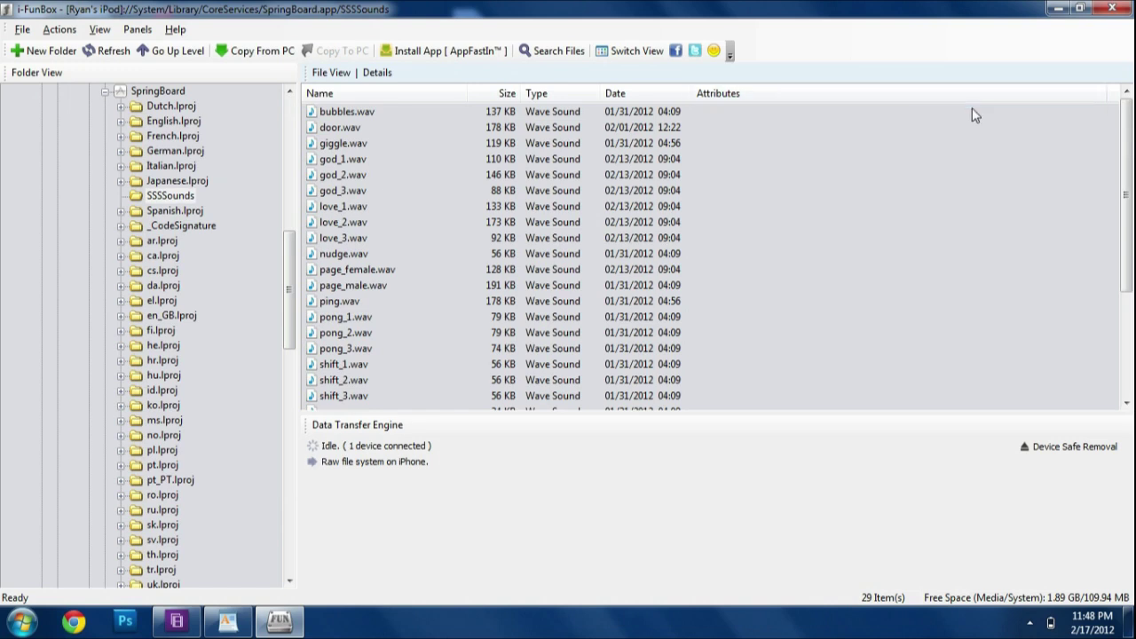
Step: Copy the sword WAV file from the desktop into the SSSSounds folder and select sword.wav in its file list
{"action": "left_click_drag", "start_coordinate": [1129, 144], "coordinate": [1112, 87]}
{"action": "left_click", "coordinate": [1056, 8]}
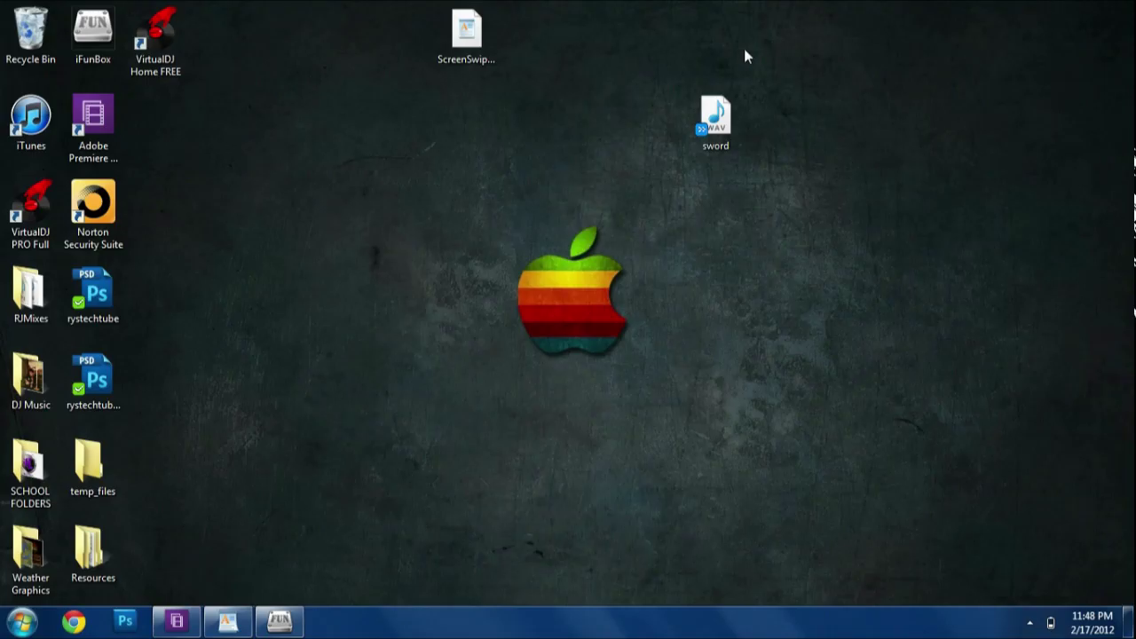
{"action": "left_click", "coordinate": [719, 136]}
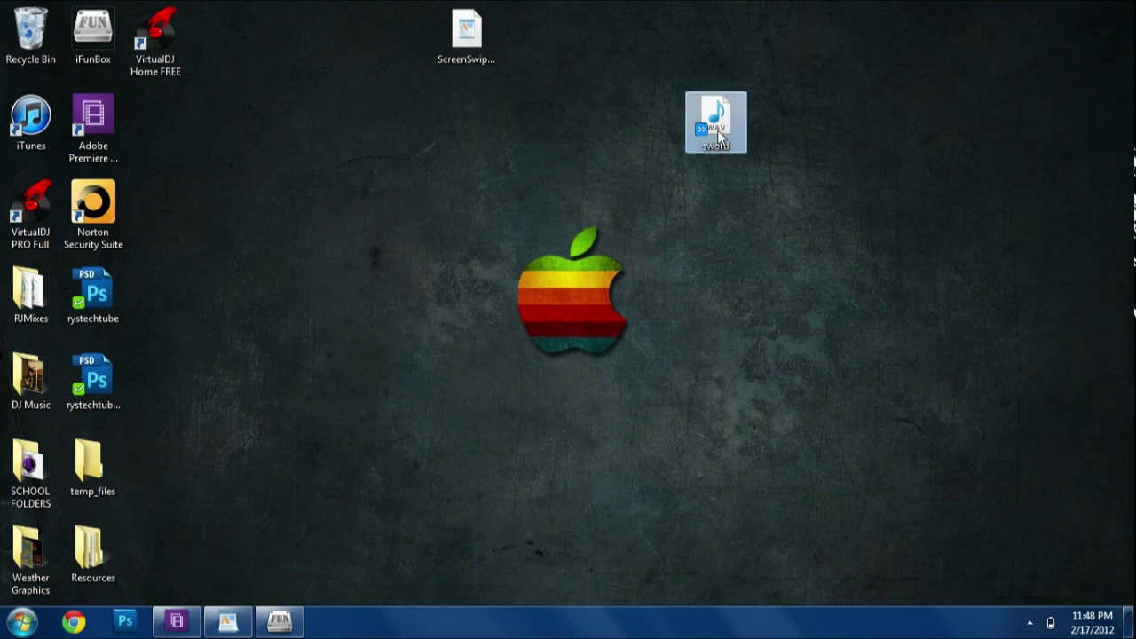
{"action": "left_click_drag", "start_coordinate": [719, 136], "coordinate": [449, 154]}
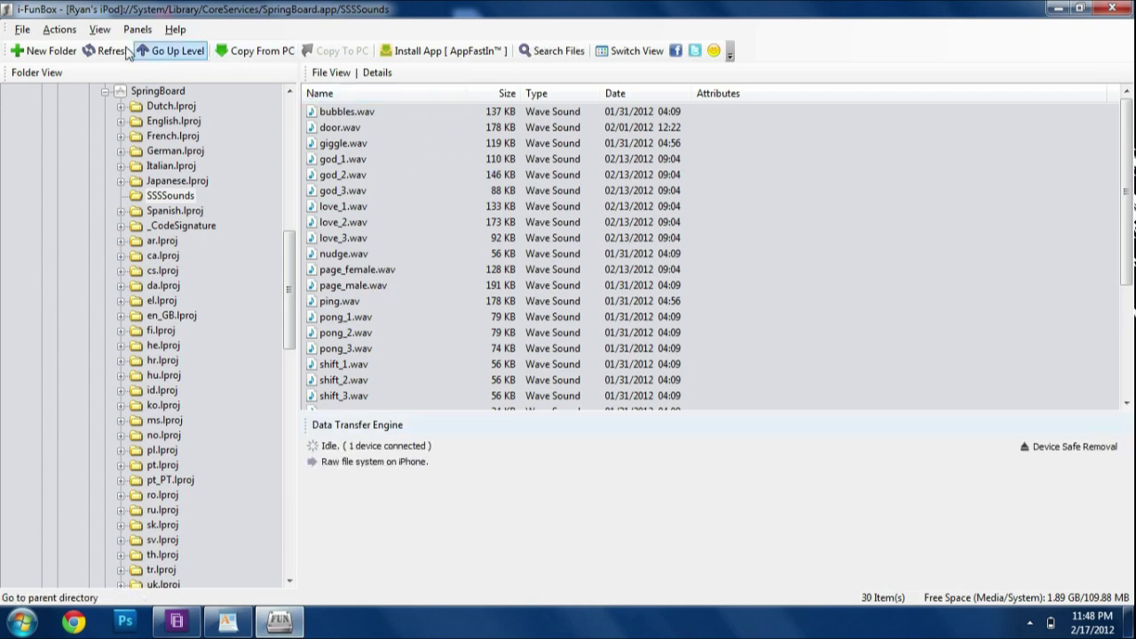
{"action": "left_click_drag", "start_coordinate": [1127, 190], "coordinate": [1127, 301]}
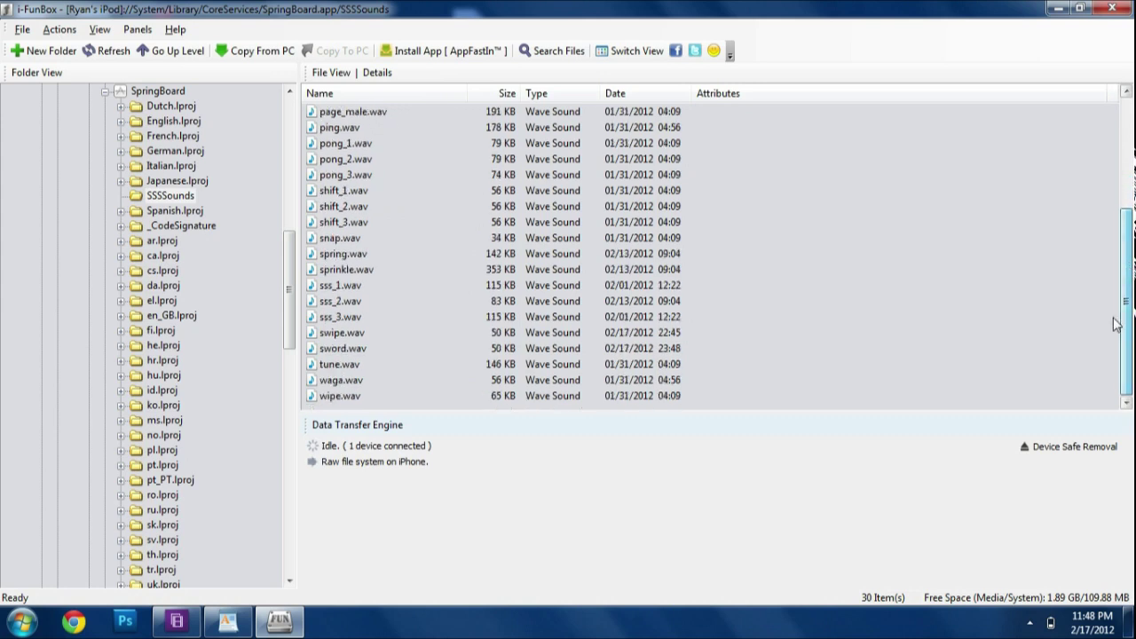
{"action": "left_click", "coordinate": [365, 348]}
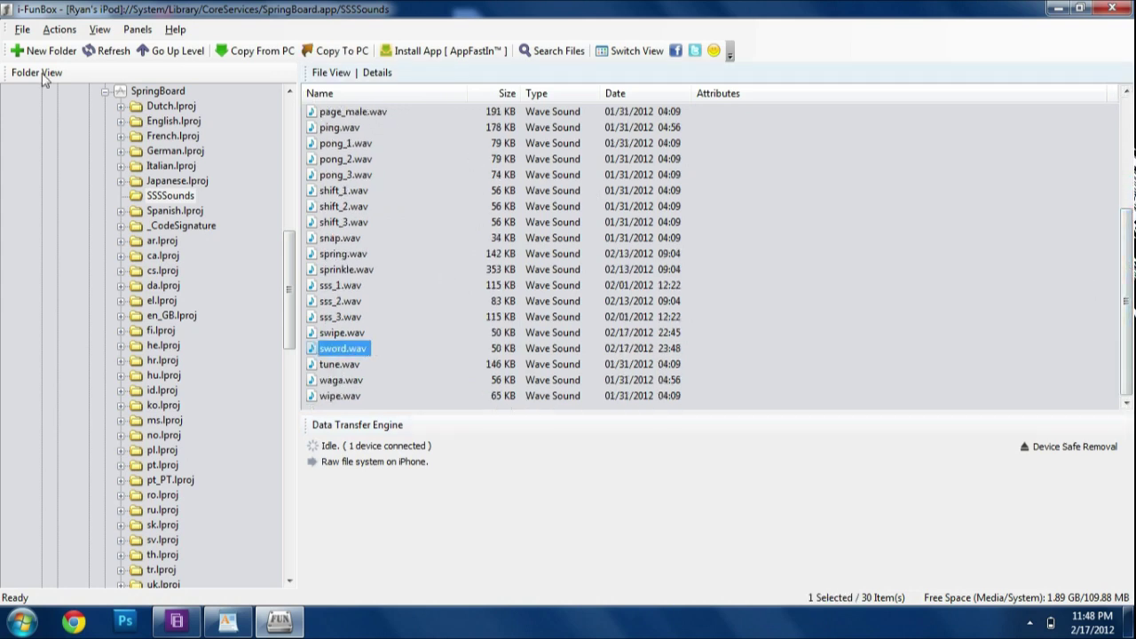
Step: Open the ScreenSwipeSoundsPreferences bundle in the raw file system, under Library/PreferenceBundles
{"action": "left_click_drag", "start_coordinate": [285, 270], "coordinate": [286, 164]}
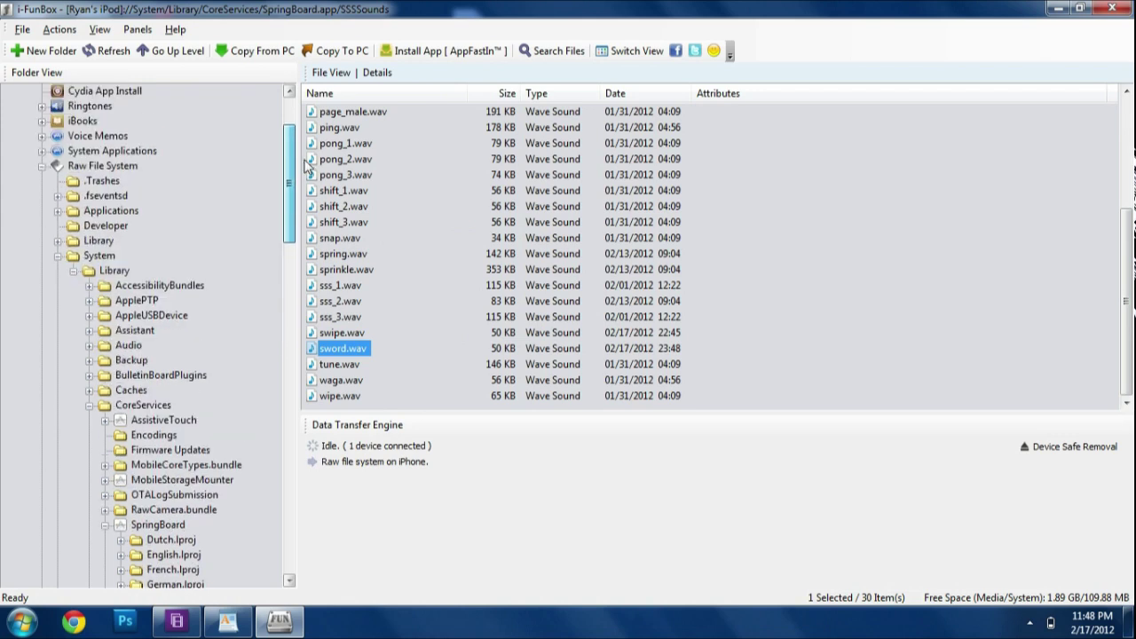
{"action": "left_click", "coordinate": [71, 168]}
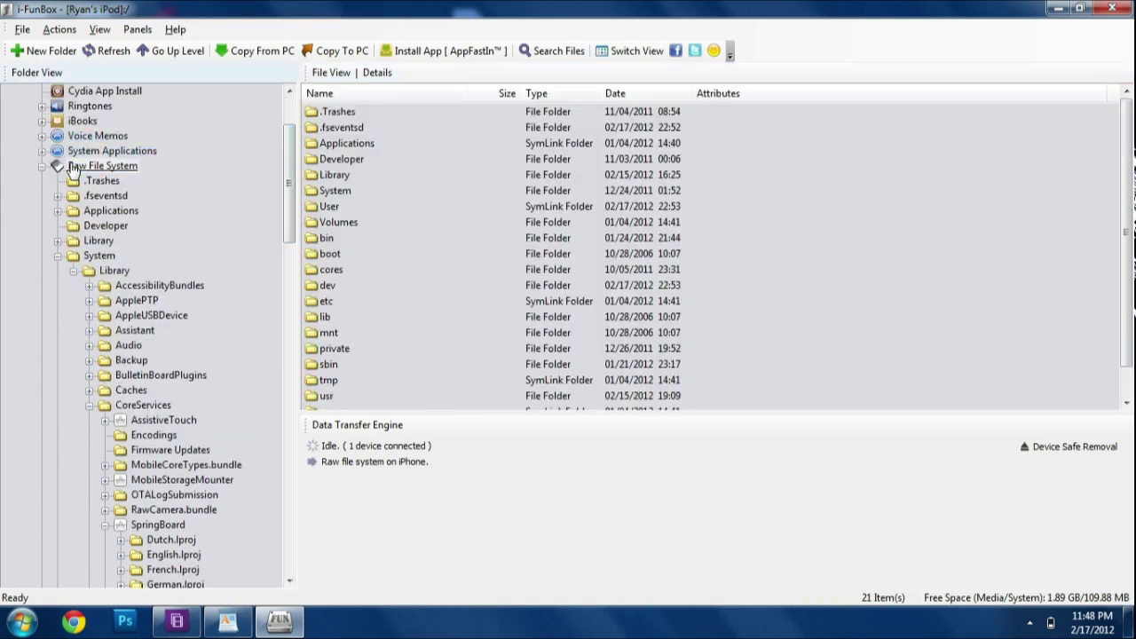
{"action": "left_click", "coordinate": [57, 257]}
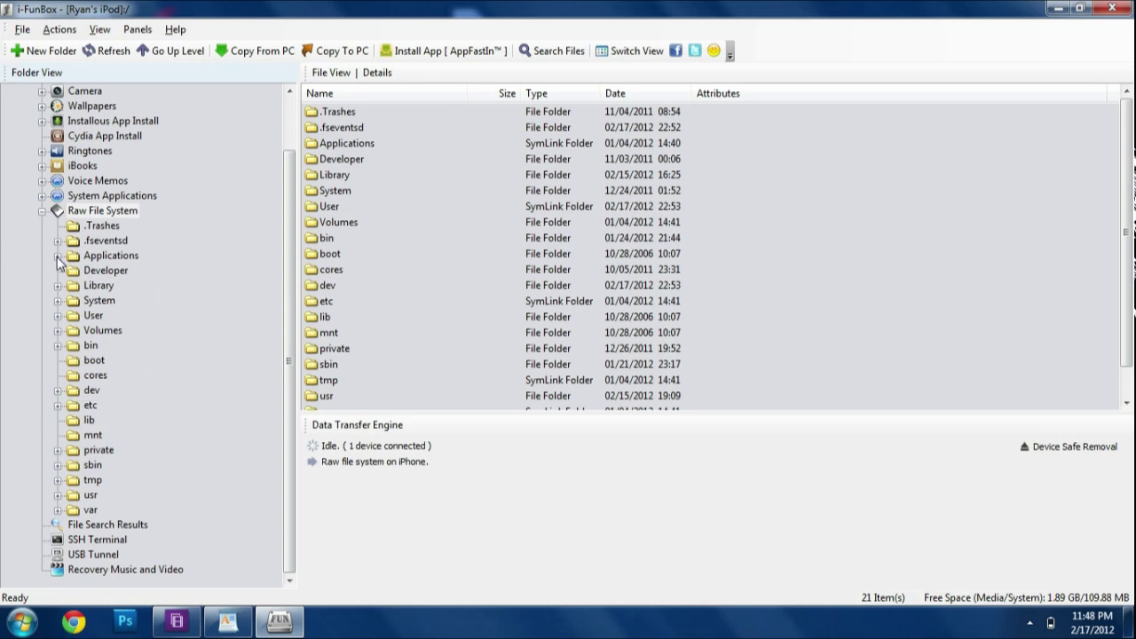
{"action": "left_click", "coordinate": [97, 284]}
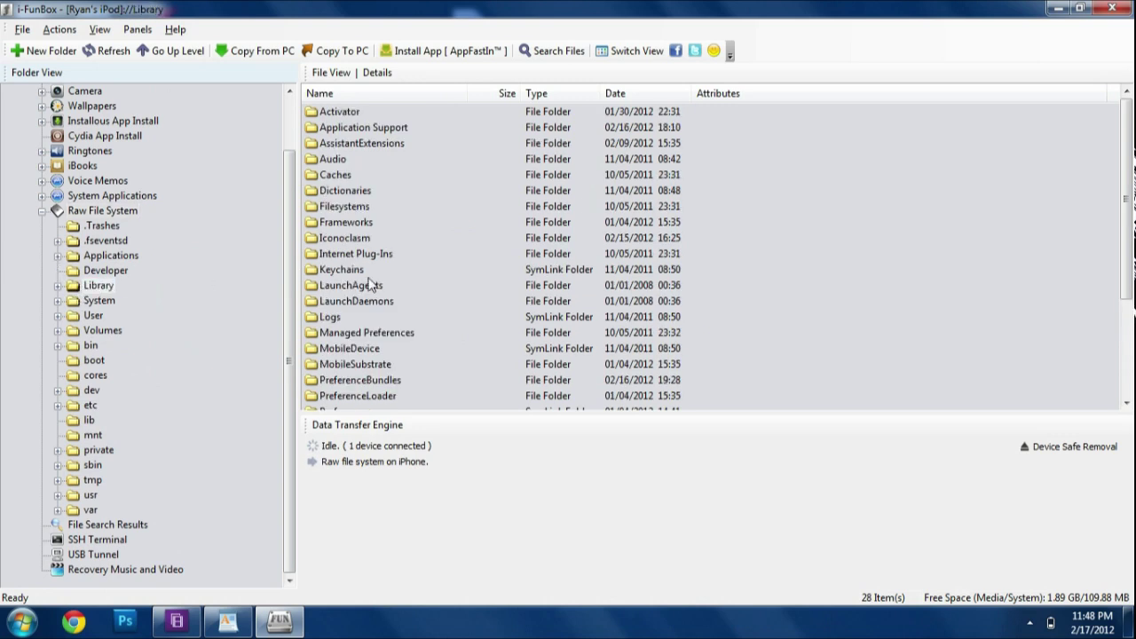
{"action": "double_click", "coordinate": [361, 381]}
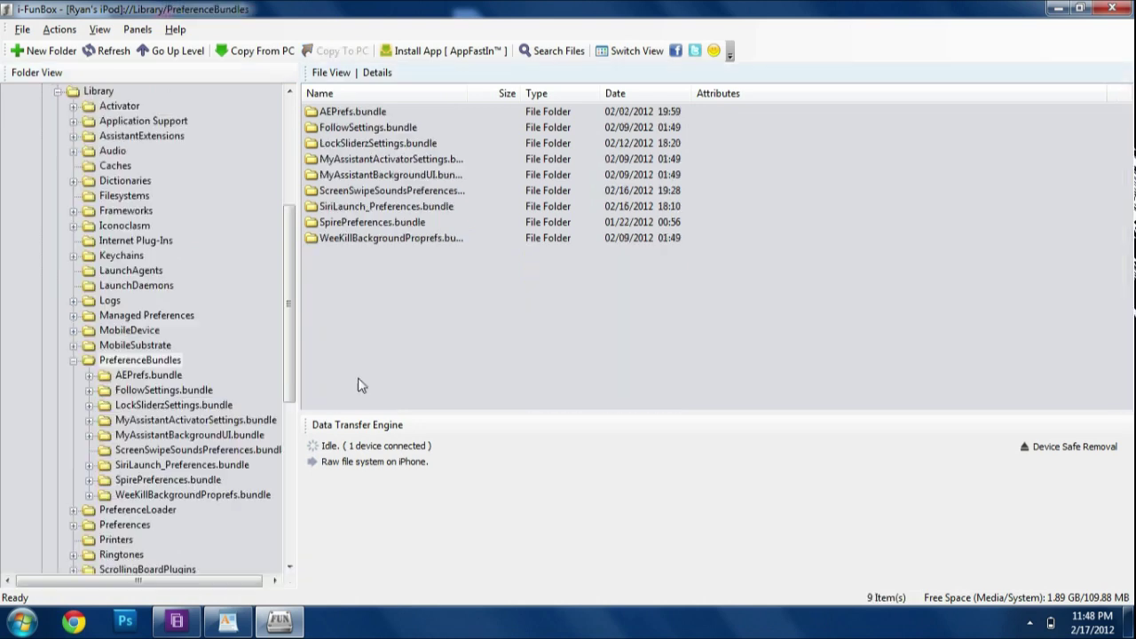
{"action": "double_click", "coordinate": [389, 193]}
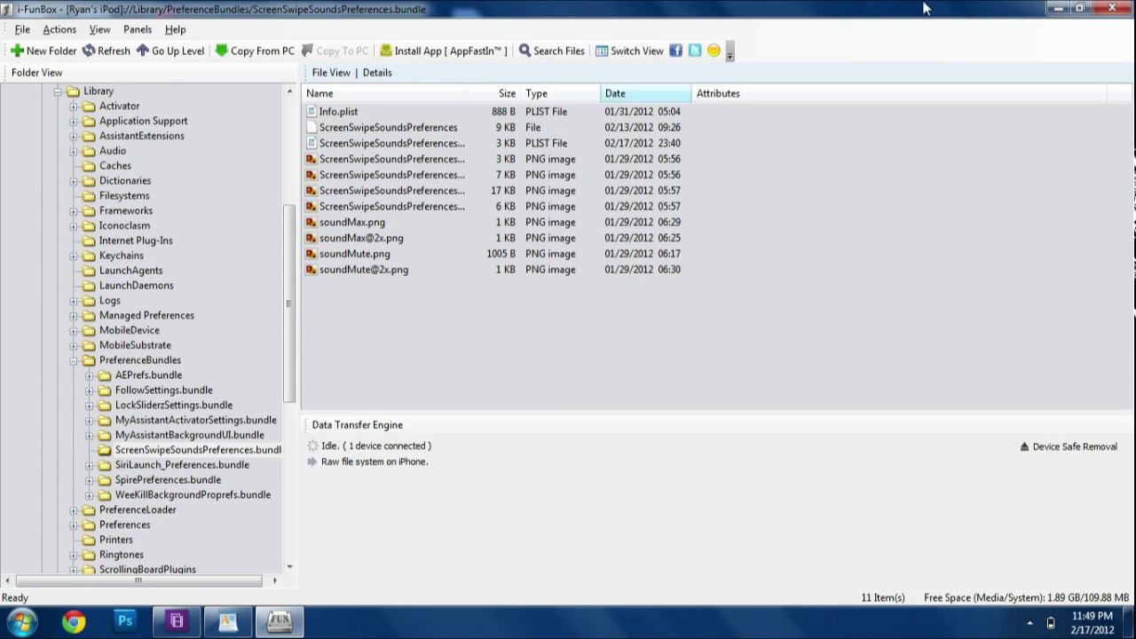
Step: Copy ScreenSwipeSoundsPreferences.plist from the bundle to the desktop, replacing the existing copy, and place it in free space there
{"action": "double_click", "coordinate": [995, 8]}
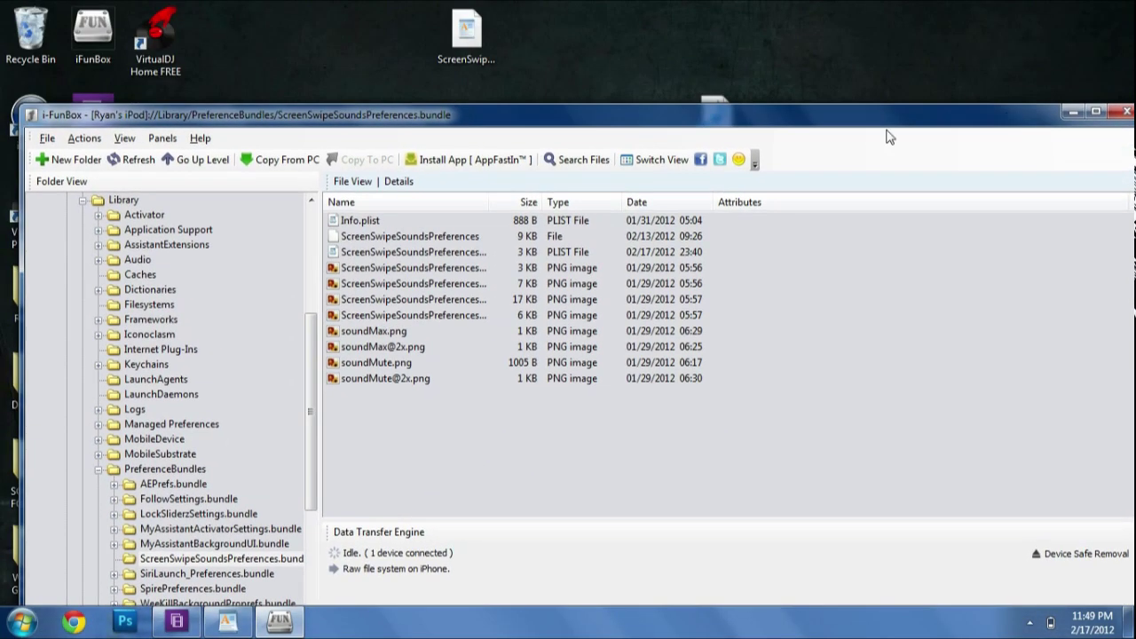
{"action": "left_click_drag", "start_coordinate": [490, 255], "coordinate": [563, 69]}
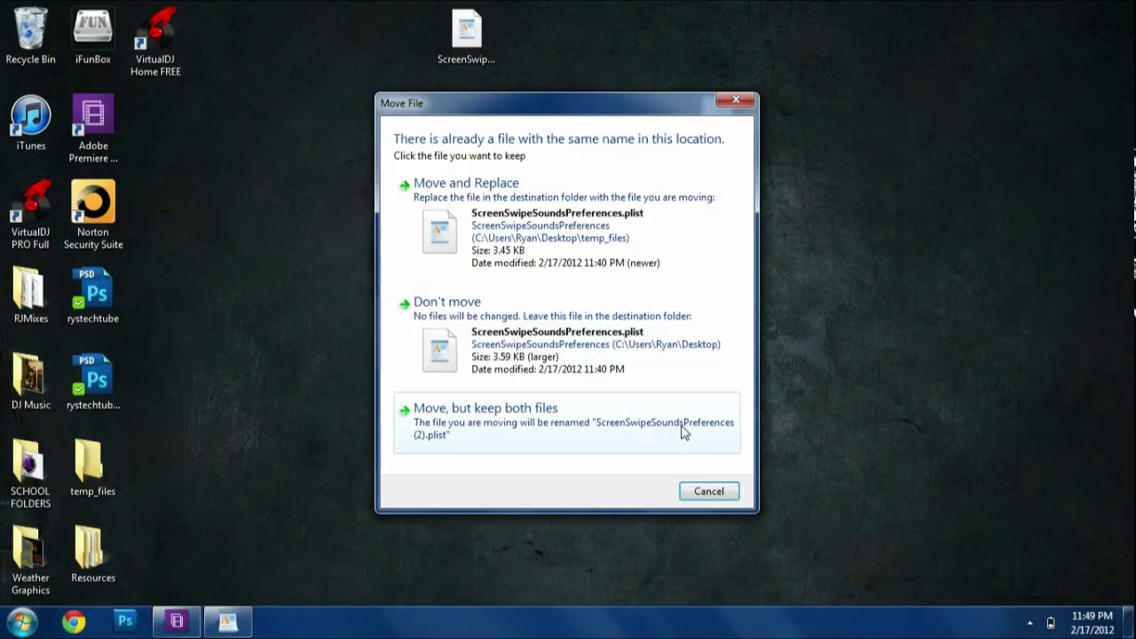
{"action": "left_click", "coordinate": [497, 253]}
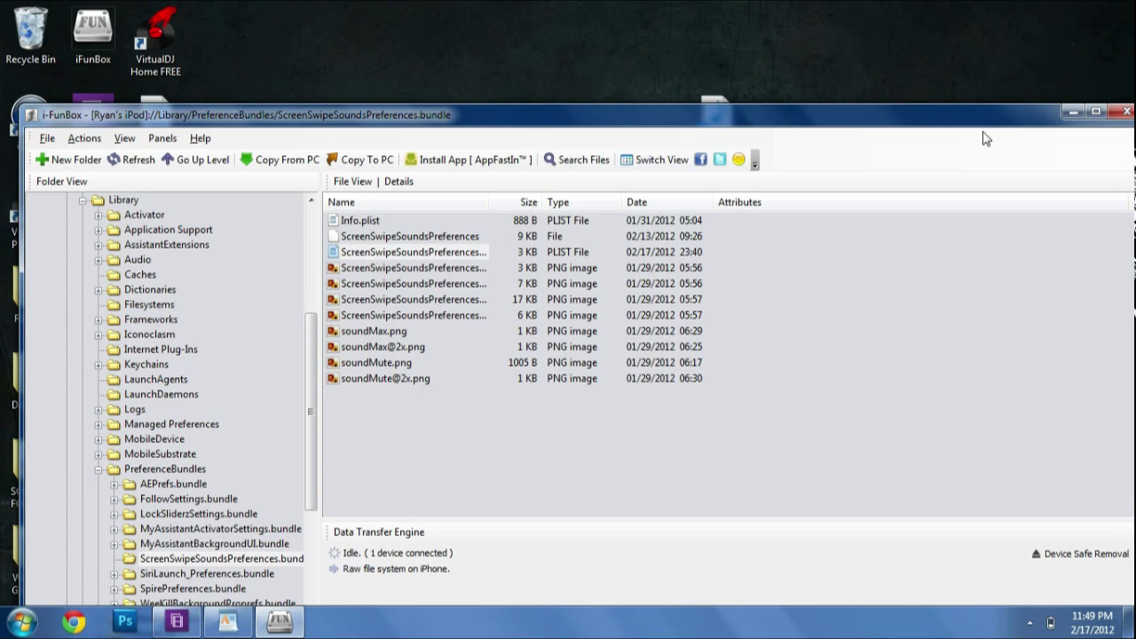
{"action": "left_click", "coordinate": [1073, 113]}
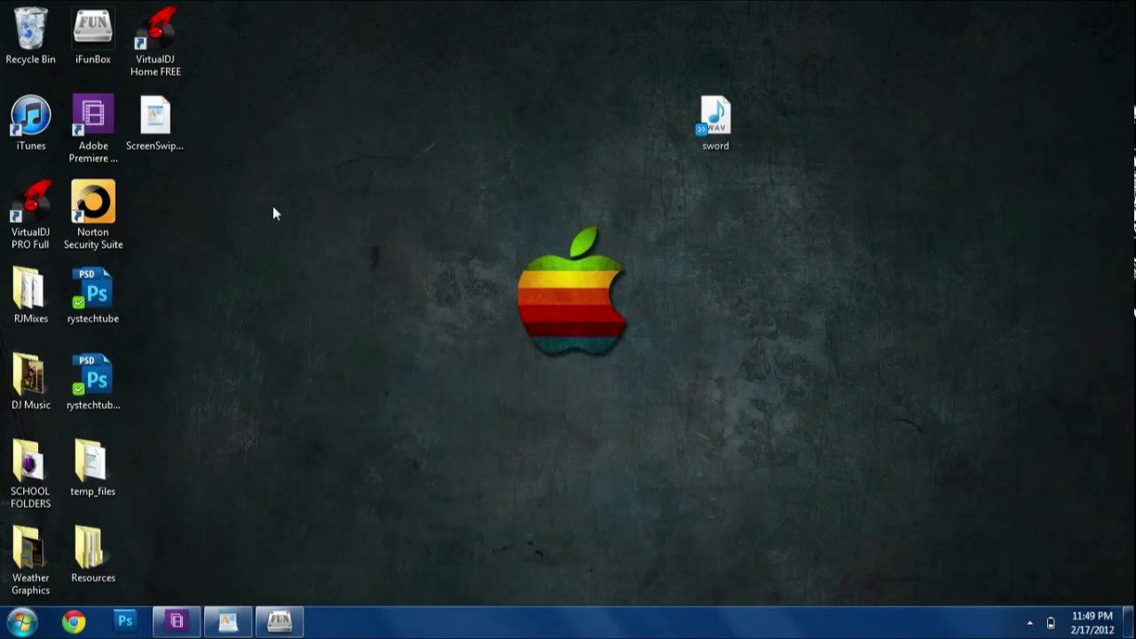
{"action": "left_click_drag", "start_coordinate": [155, 129], "coordinate": [387, 129]}
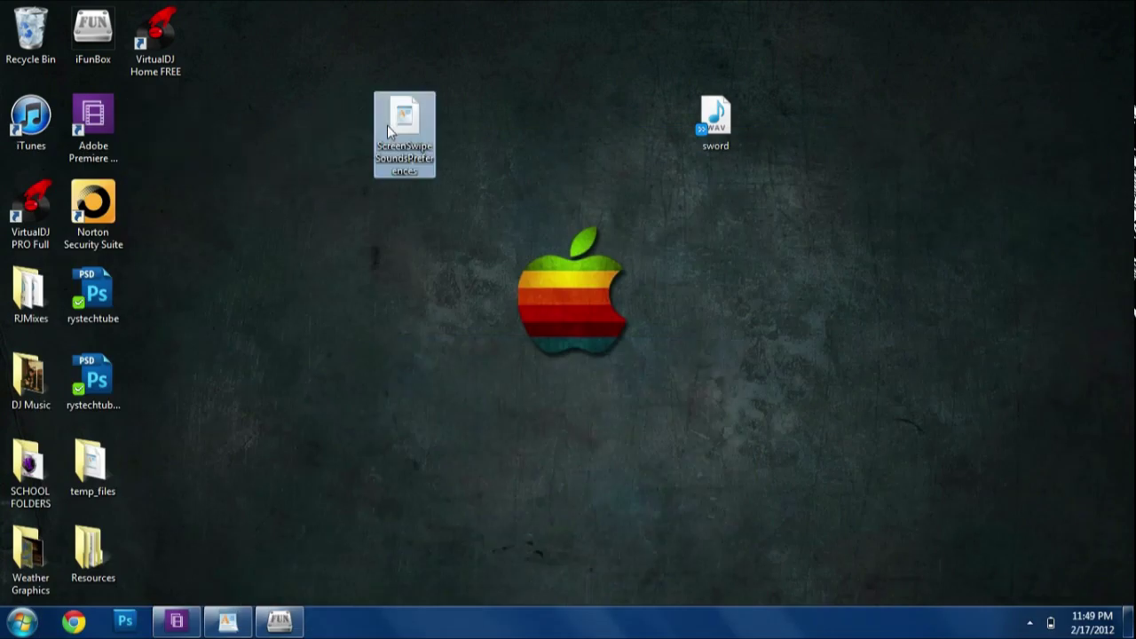
Step: Open the desktop copy of ScreenSwipeSoundsPreferences.plist in WordPad, closing the previously opened document window
{"action": "right_click", "coordinate": [386, 125]}
{"action": "mouse_move", "coordinate": [535, 153]}
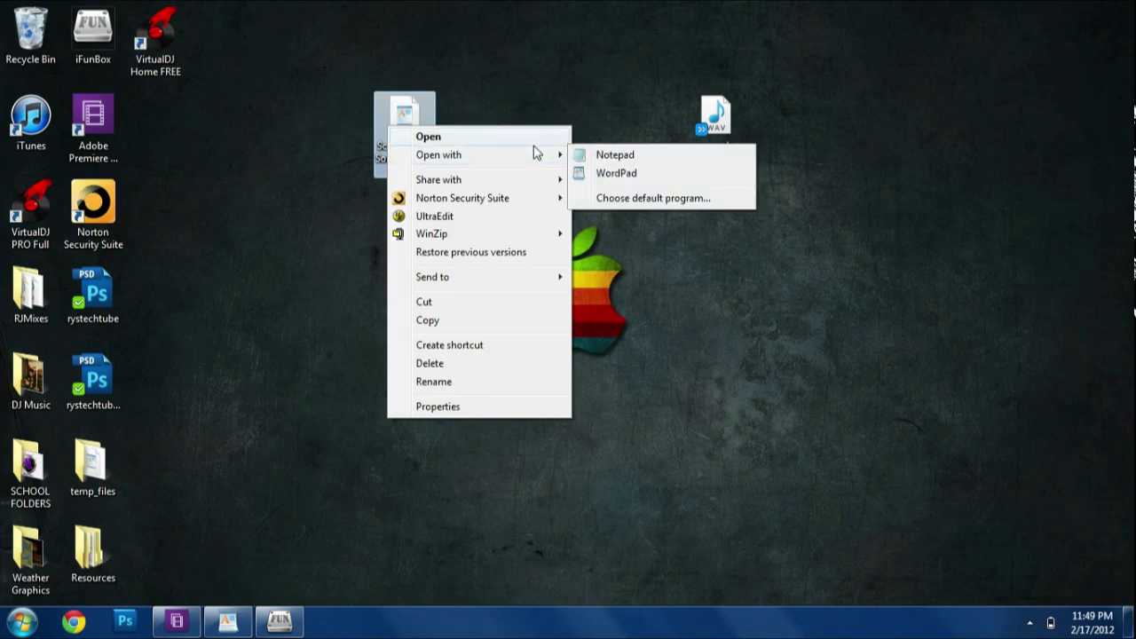
{"action": "left_click", "coordinate": [626, 173]}
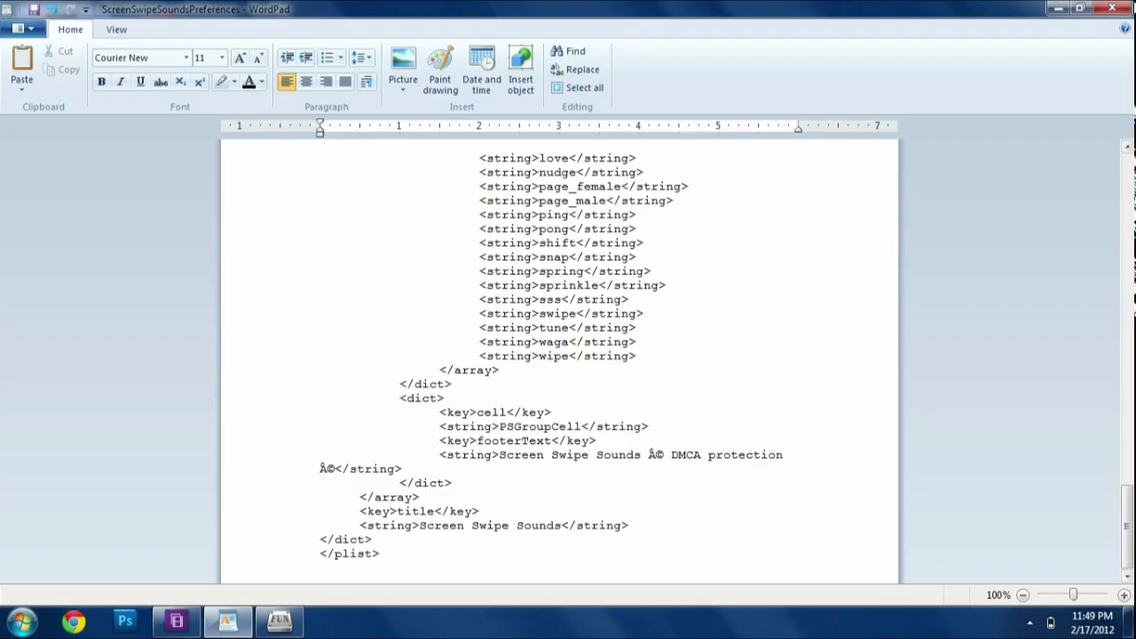
{"action": "left_click", "coordinate": [1112, 8]}
{"action": "right_click", "coordinate": [402, 131]}
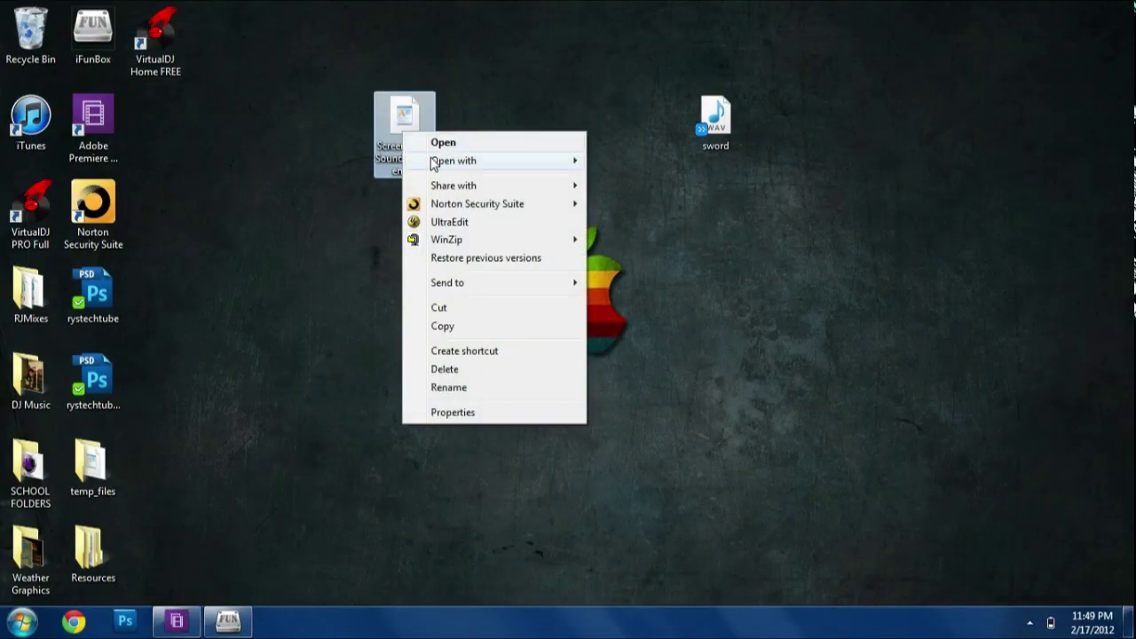
{"action": "mouse_move", "coordinate": [461, 160]}
{"action": "left_click", "coordinate": [673, 175]}
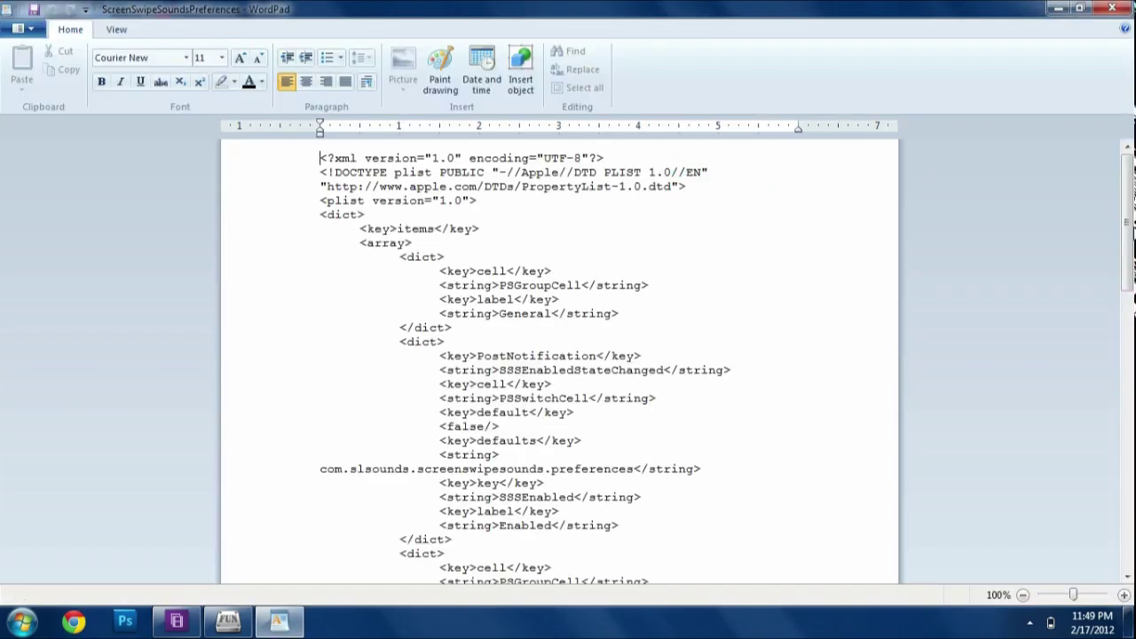
Step: Duplicate the <string>Swipe</string> line on a new line directly below it in the validTitles array
{"action": "left_click_drag", "start_coordinate": [1122, 232], "coordinate": [1100, 476]}
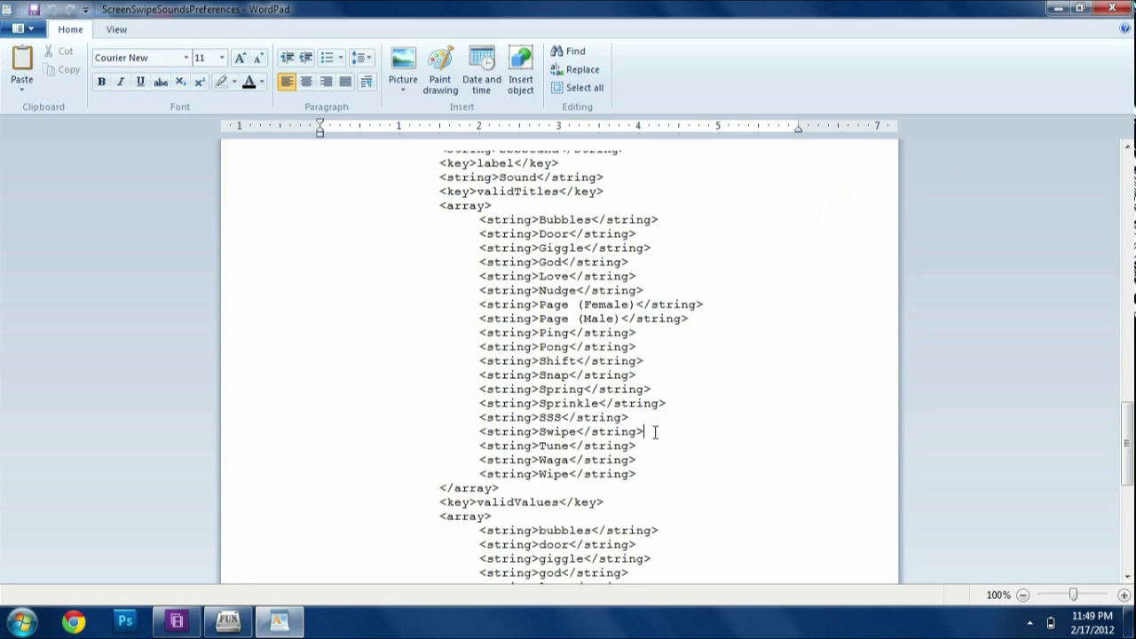
{"action": "key", "text": "Return"}
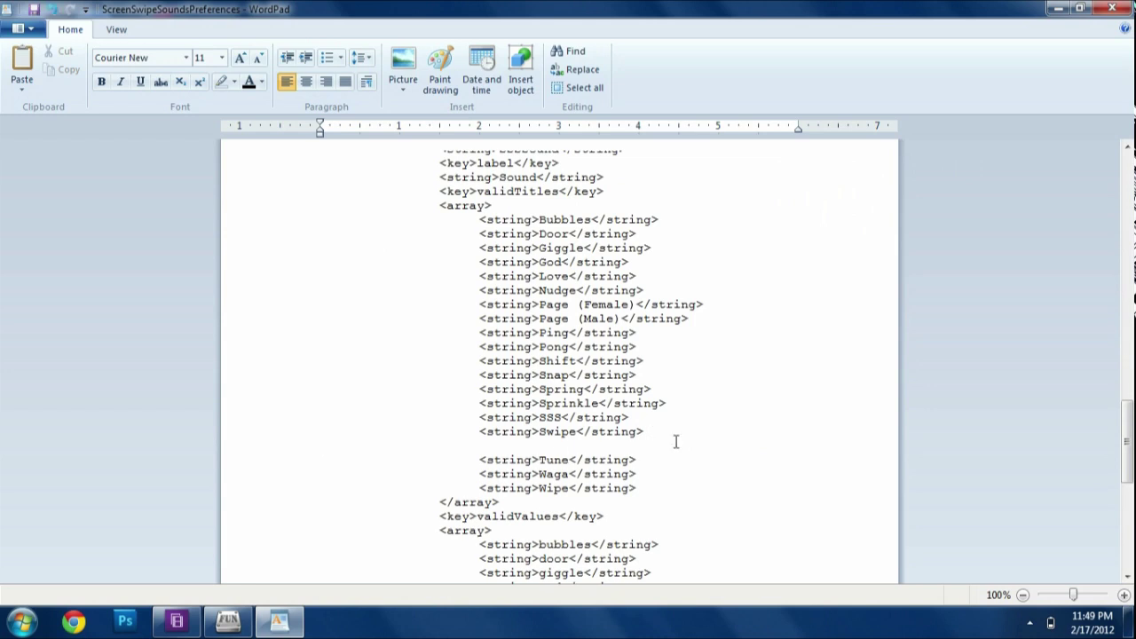
{"action": "left_click_drag", "start_coordinate": [645, 433], "coordinate": [480, 433]}
{"action": "right_click", "coordinate": [485, 431]}
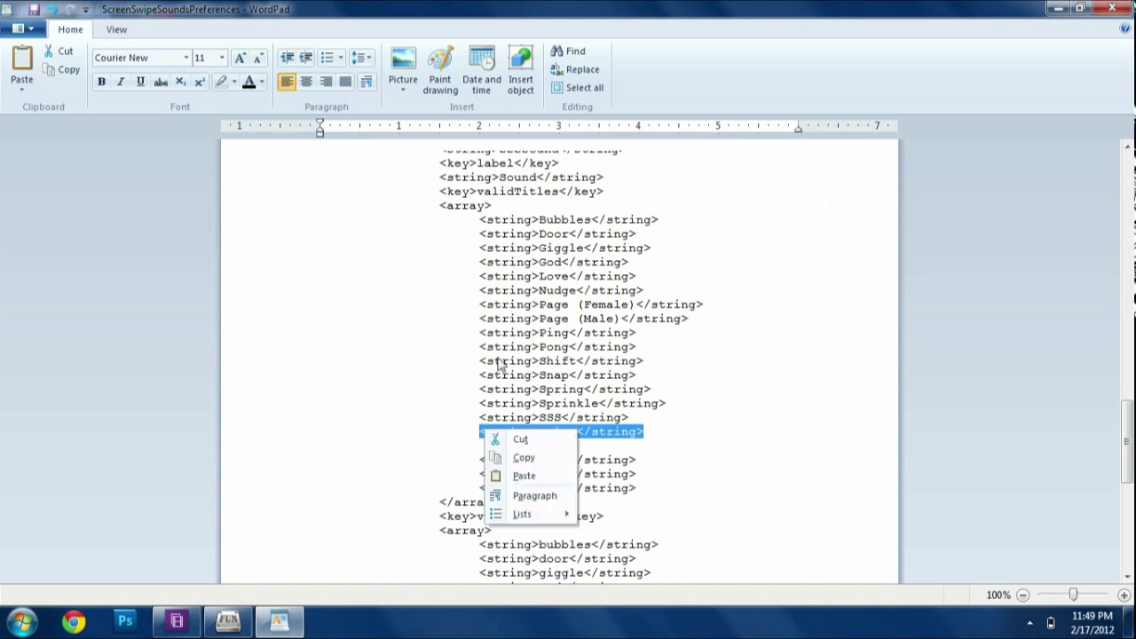
{"action": "left_click", "coordinate": [524, 458]}
{"action": "left_click", "coordinate": [505, 445]}
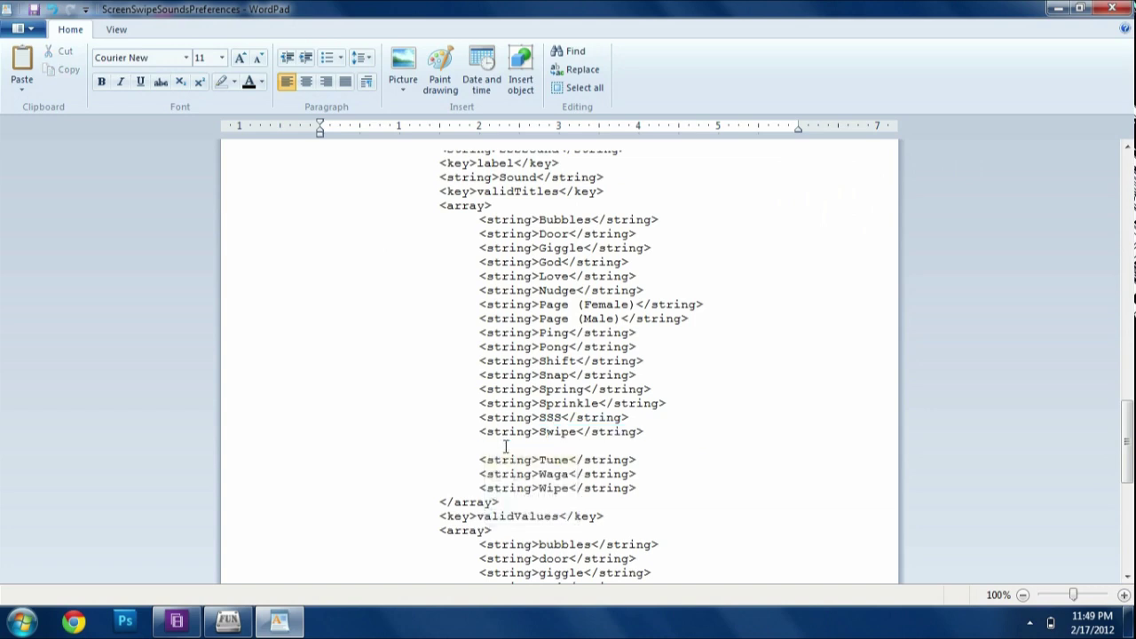
{"action": "right_click", "coordinate": [505, 446]}
{"action": "left_click", "coordinate": [536, 494]}
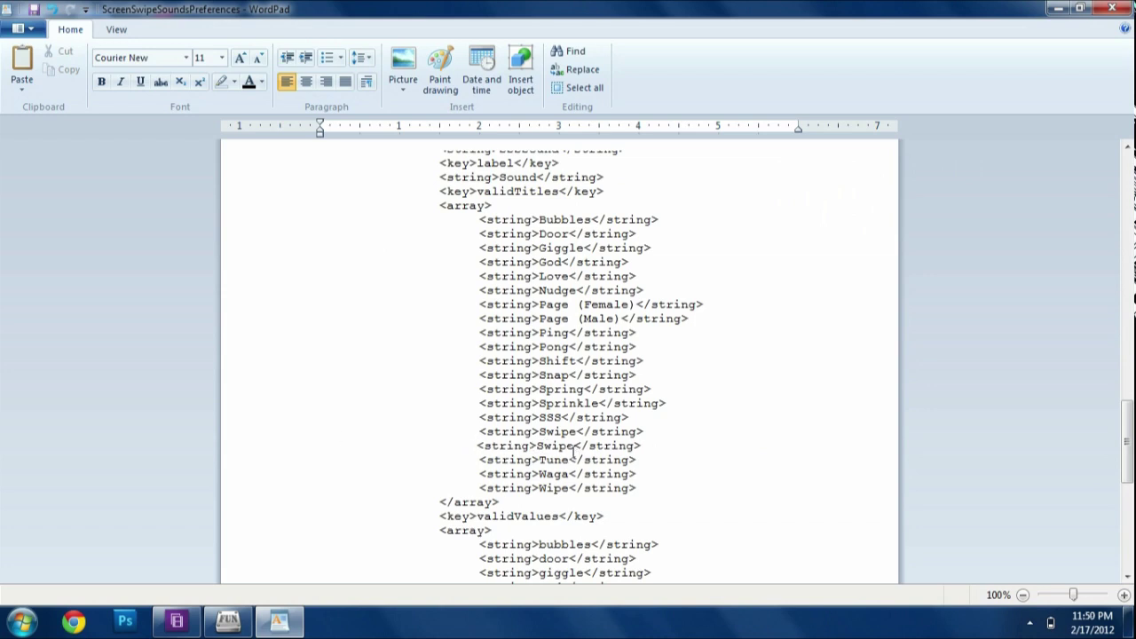
Step: Change the duplicated Swipe entry in the validTitles array to Sword
{"action": "left_click", "coordinate": [572, 446]}
{"action": "key", "text": "BackSpace"}
{"action": "key", "text": "BackSpace"}
{"action": "key", "text": "BackSpace"}
{"action": "key", "text": "BackSpace"}
{"action": "type", "text": "word"}
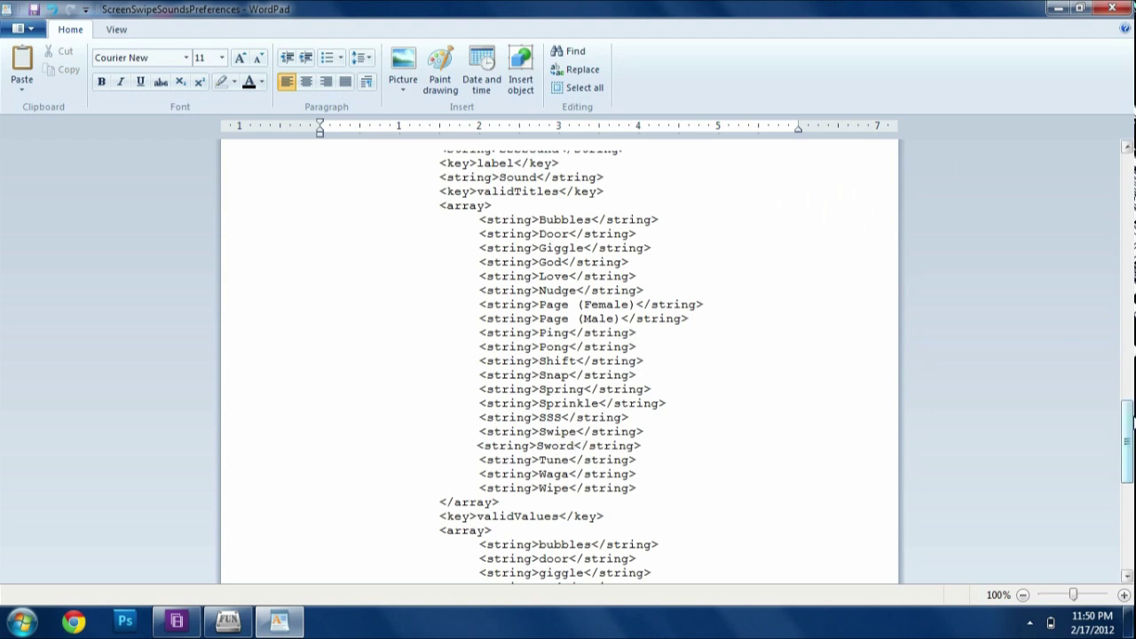
Step: Check the sword WAV's file name on the desktop and return to the plist's validValues array in WordPad
{"action": "left_click_drag", "start_coordinate": [1127, 427], "coordinate": [1119, 477]}
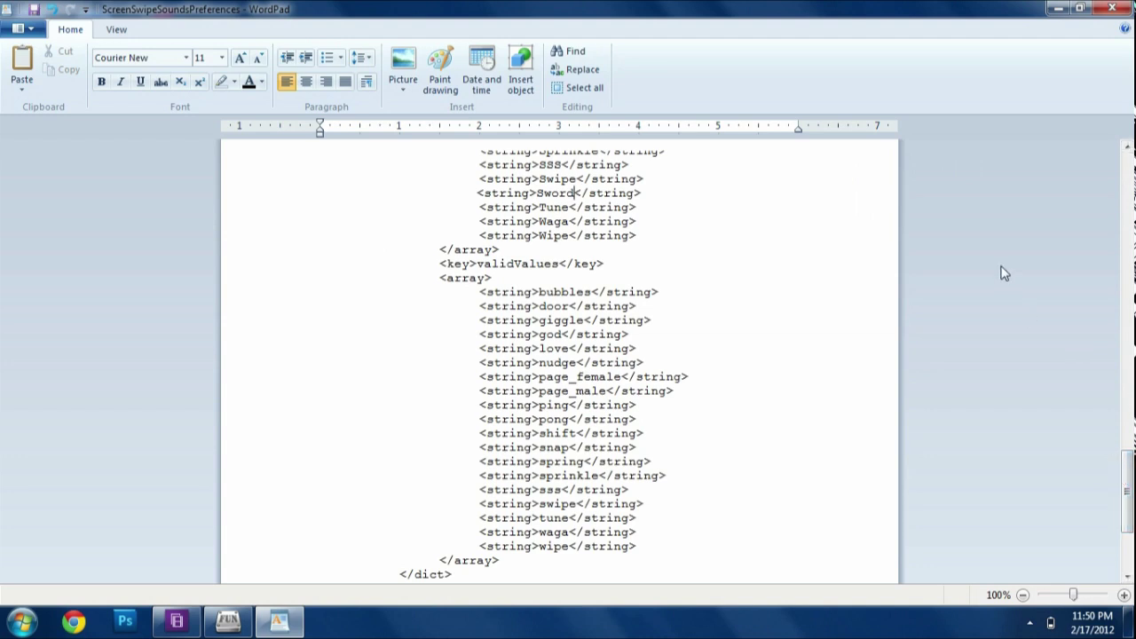
{"action": "left_click", "coordinate": [1058, 8]}
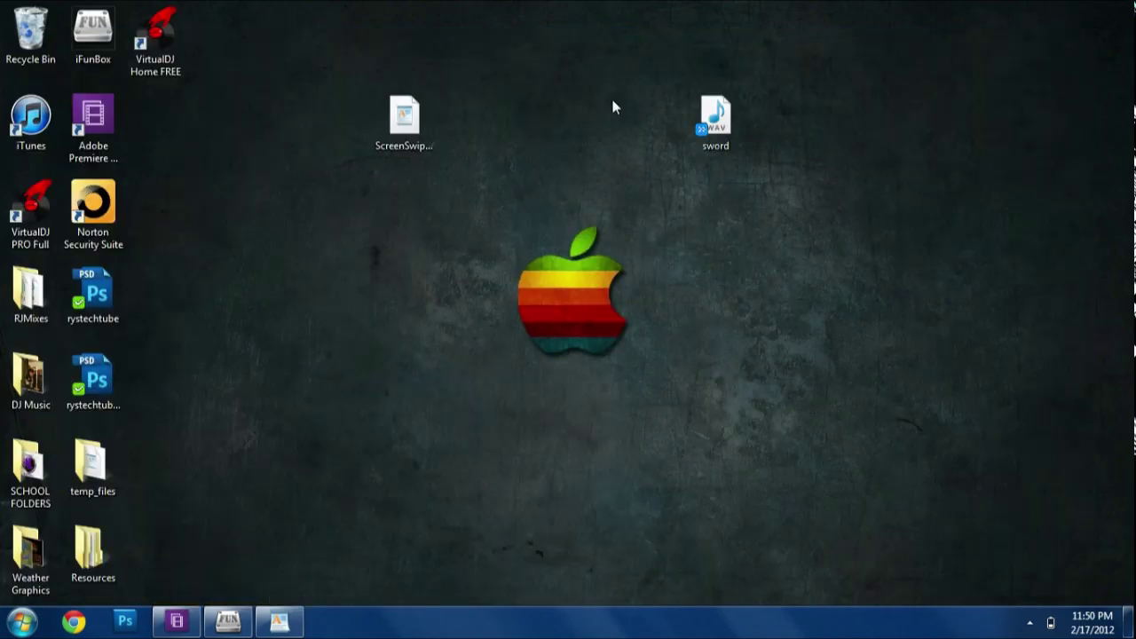
{"action": "left_click", "coordinate": [717, 151]}
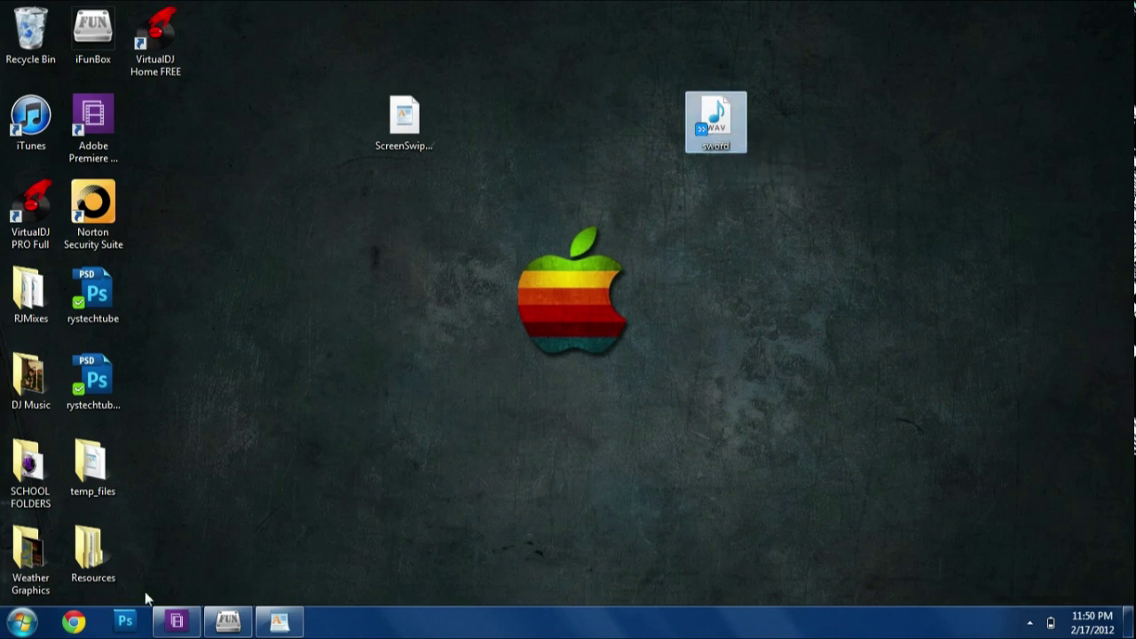
{"action": "left_click", "coordinate": [228, 621]}
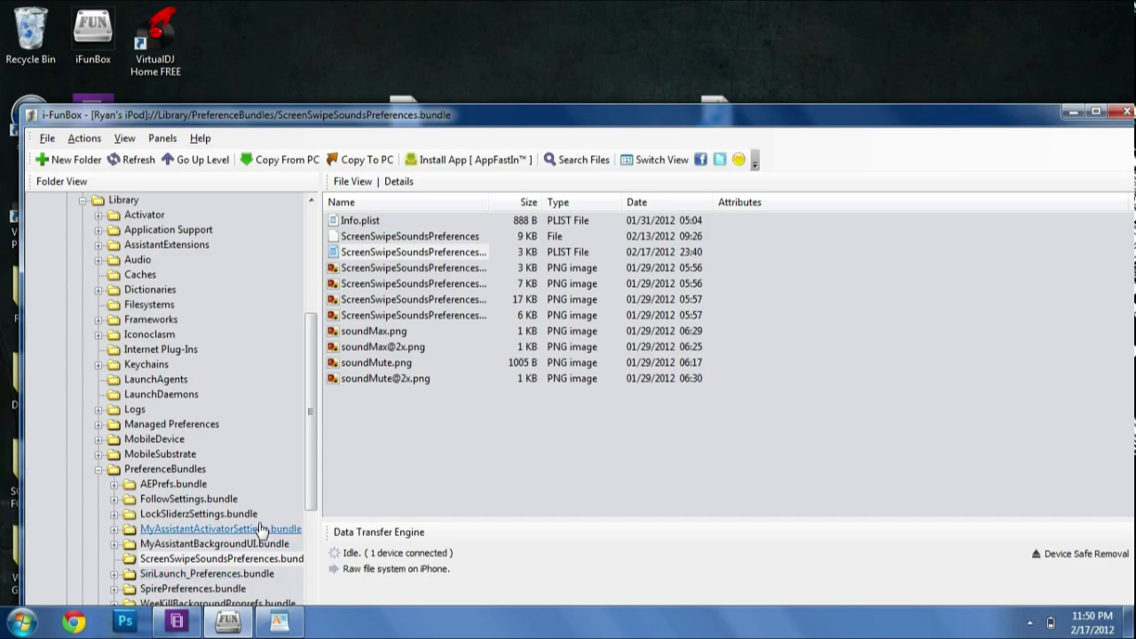
{"action": "left_click", "coordinate": [228, 621]}
{"action": "left_click", "coordinate": [279, 622]}
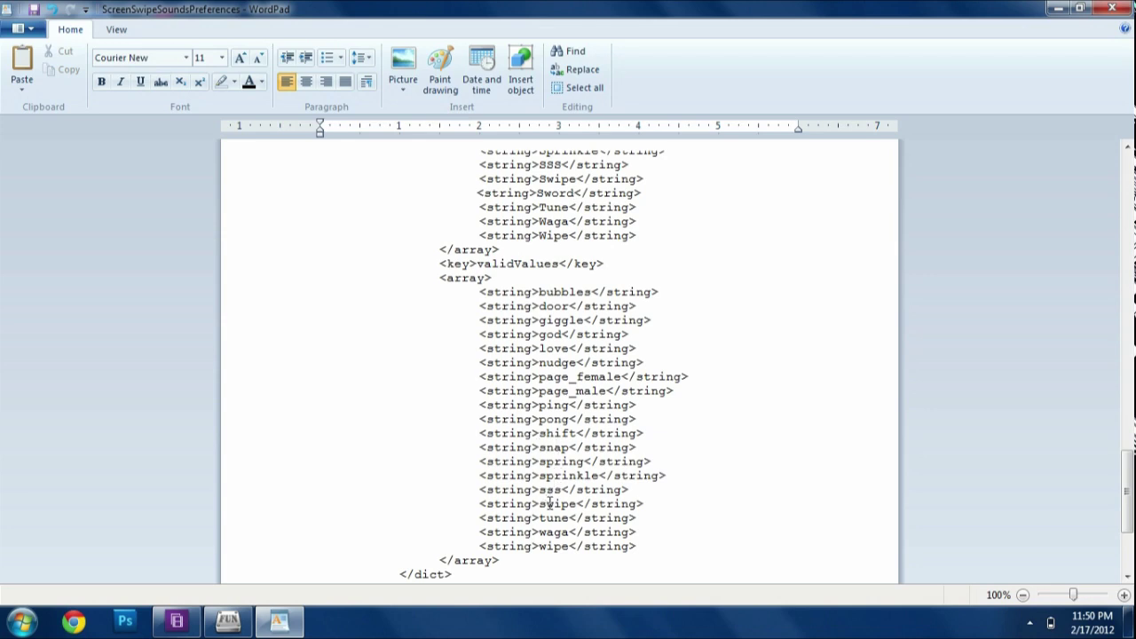
Step: Paste the copied <string>Swipe</string> line on a new line below swipe in the validValues array and change its value to sword
{"action": "left_click", "coordinate": [652, 504]}
{"action": "key", "text": "Return"}
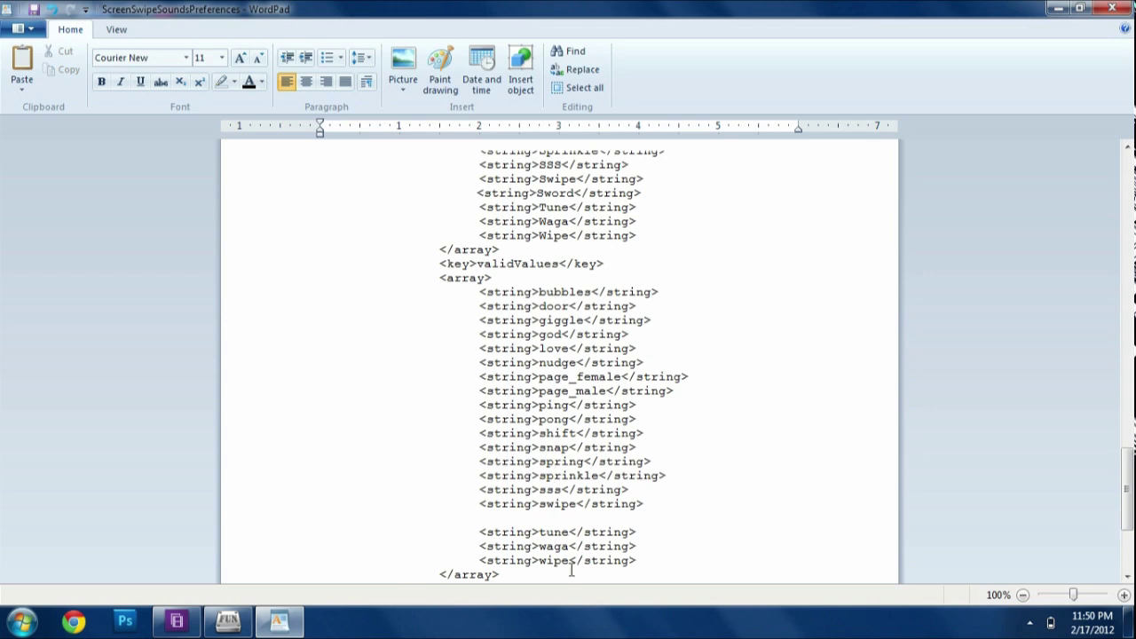
{"action": "right_click", "coordinate": [532, 517]}
{"action": "left_click", "coordinate": [561, 468]}
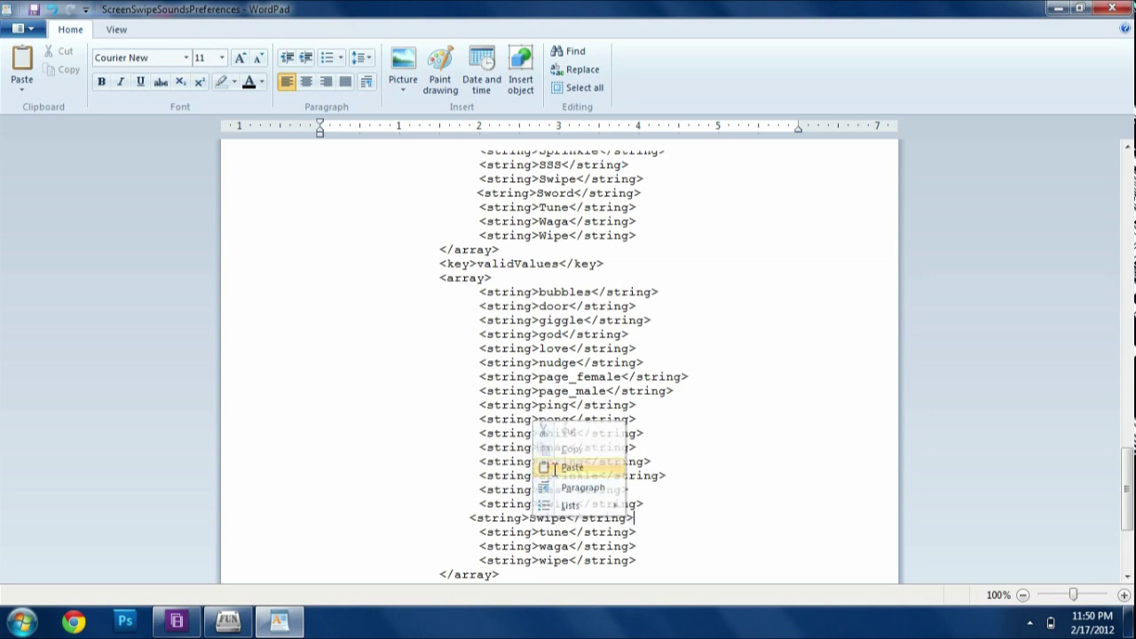
{"action": "left_click", "coordinate": [469, 517]}
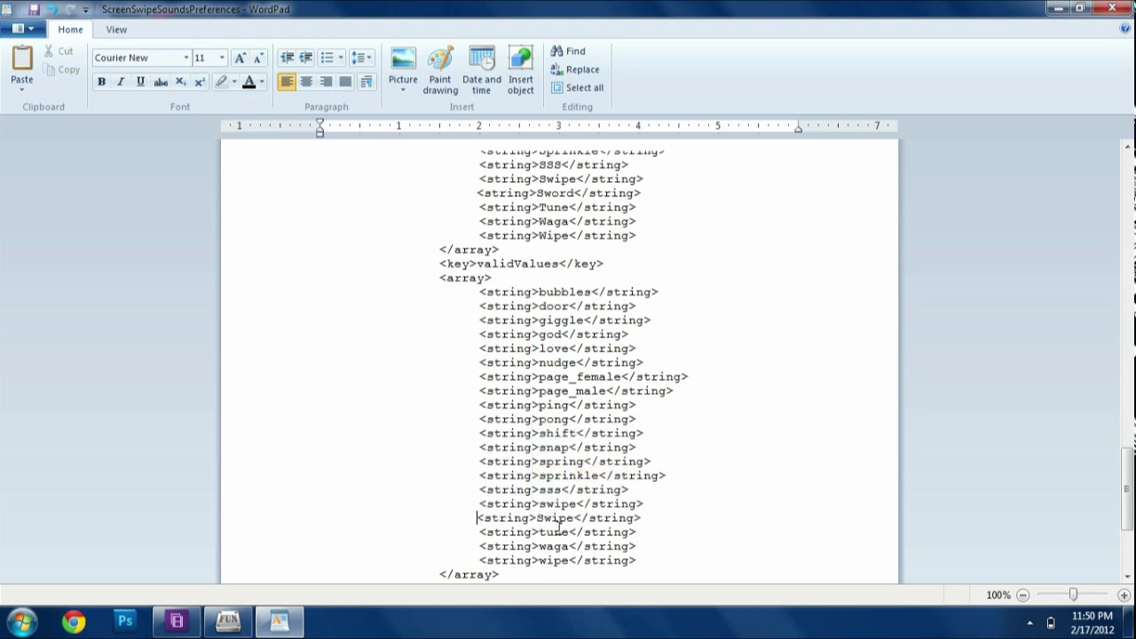
{"action": "left_click_drag", "start_coordinate": [575, 518], "coordinate": [536, 518]}
{"action": "type", "text": "sword"}
Step: Check the sword WAV's file name on the desktop against the new validValues entry
{"action": "left_click", "coordinate": [1058, 8]}
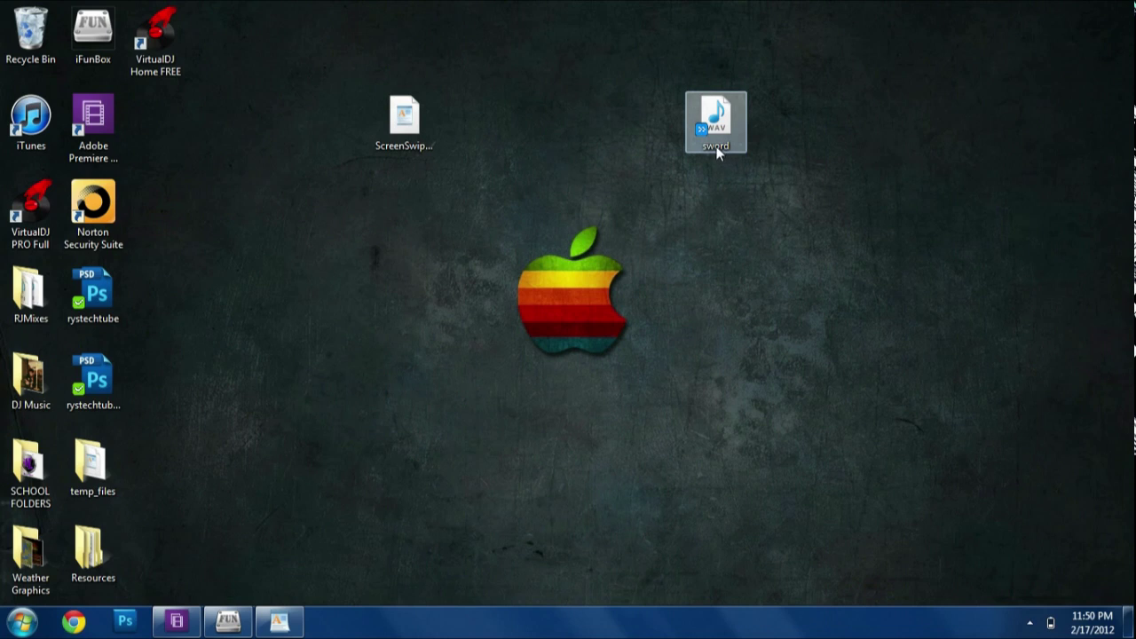
{"action": "right_click", "coordinate": [717, 153]}
{"action": "left_click", "coordinate": [667, 165]}
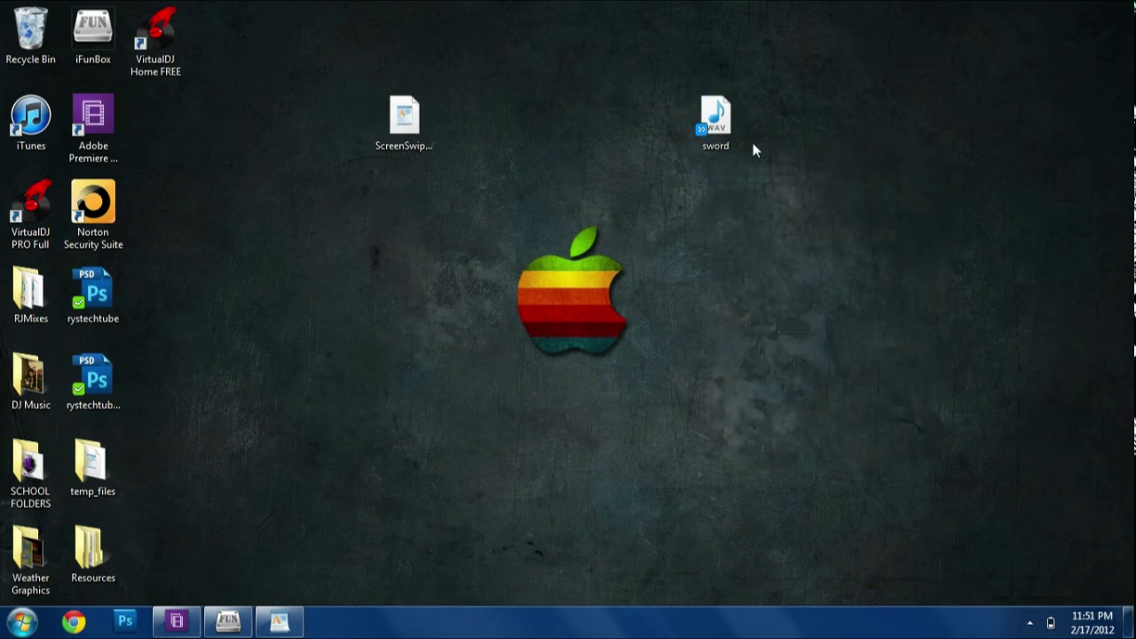
{"action": "left_click", "coordinate": [217, 624]}
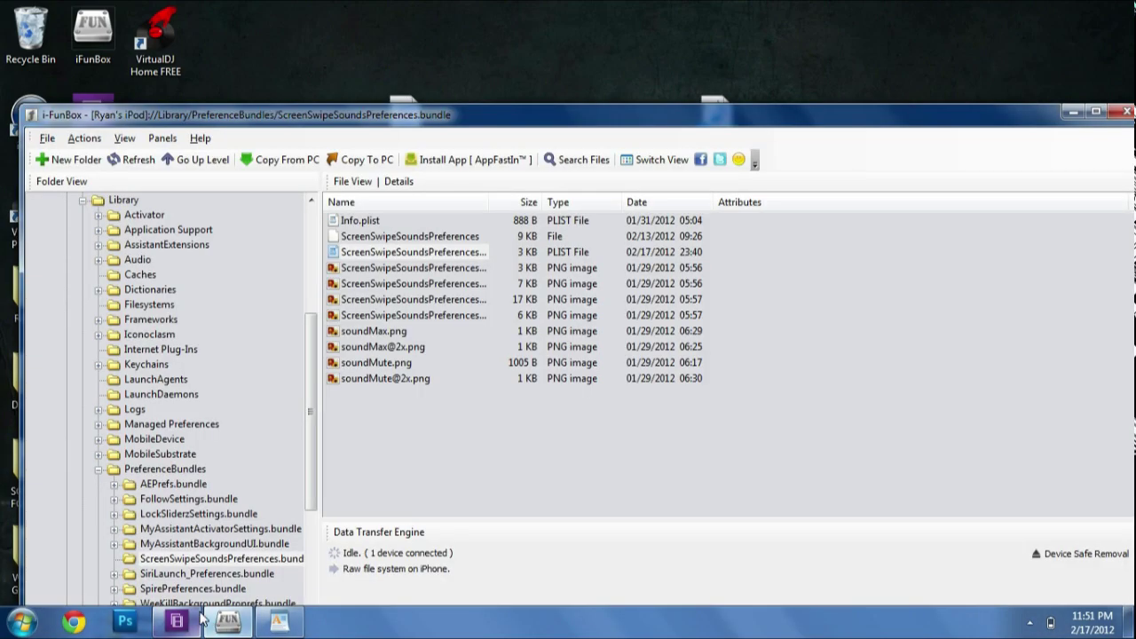
{"action": "left_click", "coordinate": [176, 621]}
{"action": "left_click", "coordinate": [202, 624]}
{"action": "left_click", "coordinate": [224, 622]}
{"action": "left_click", "coordinate": [228, 624]}
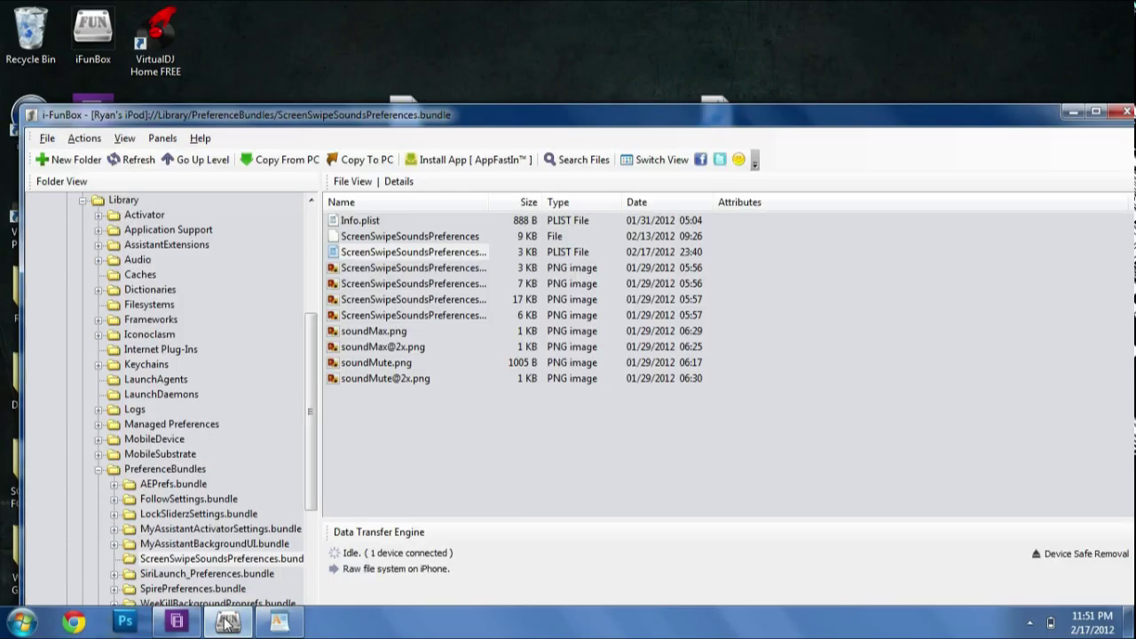
Step: Save the edited ScreenSwipeSoundsPreferences.plist in WordPad and minimize its window
{"action": "double_click", "coordinate": [348, 253]}
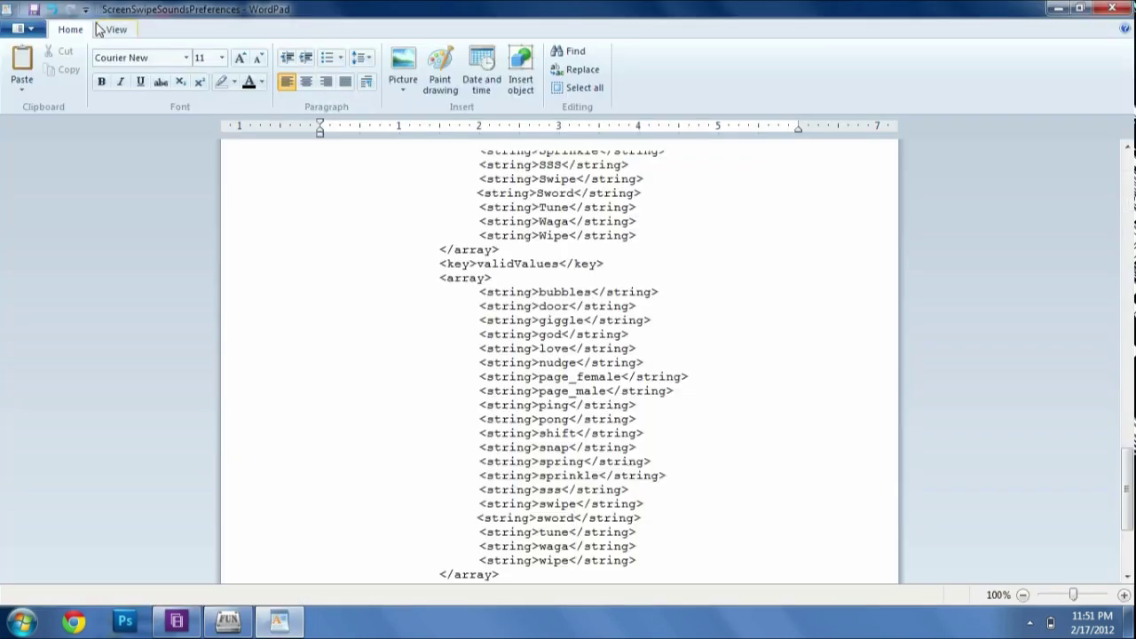
{"action": "left_click", "coordinate": [21, 29]}
{"action": "left_click", "coordinate": [40, 131]}
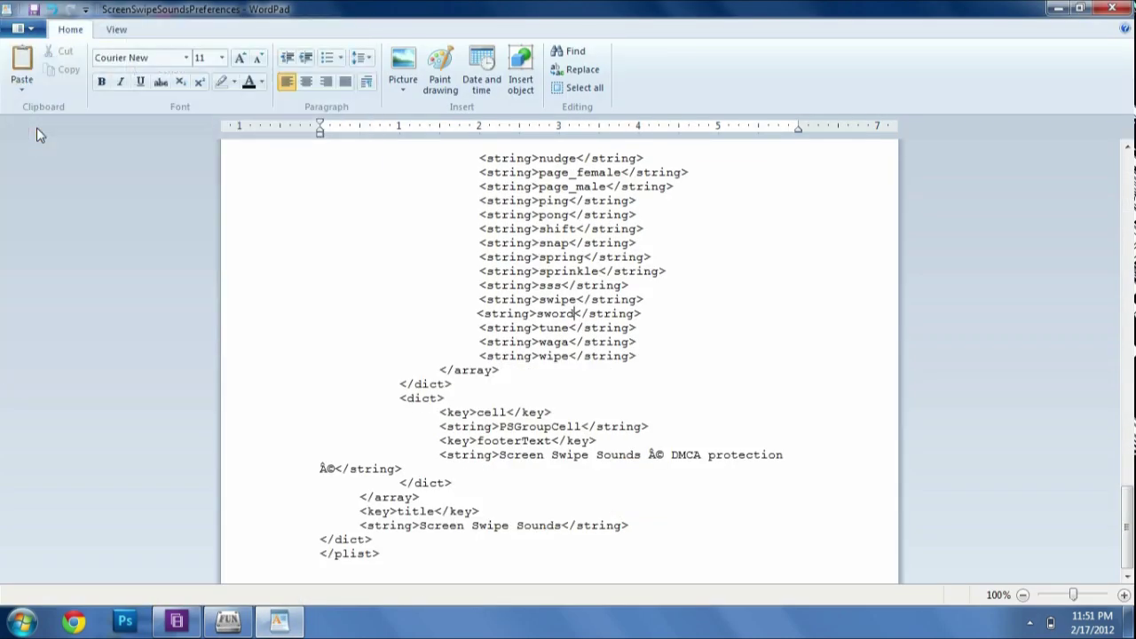
{"action": "left_click", "coordinate": [1056, 8]}
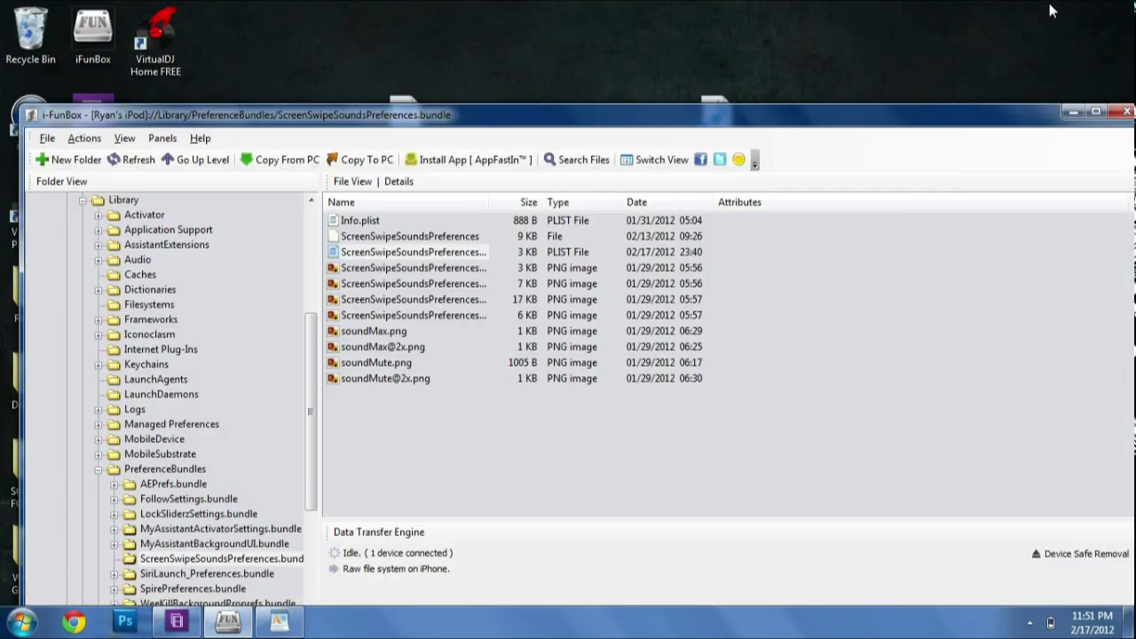
Step: Copy the edited plist from the desktop into the iPod's ScreenSwipeSoundsPreferences.bundle in i-FunBox, replacing the old one, and refresh the file list
{"action": "left_click", "coordinate": [1072, 112]}
{"action": "left_click", "coordinate": [399, 128]}
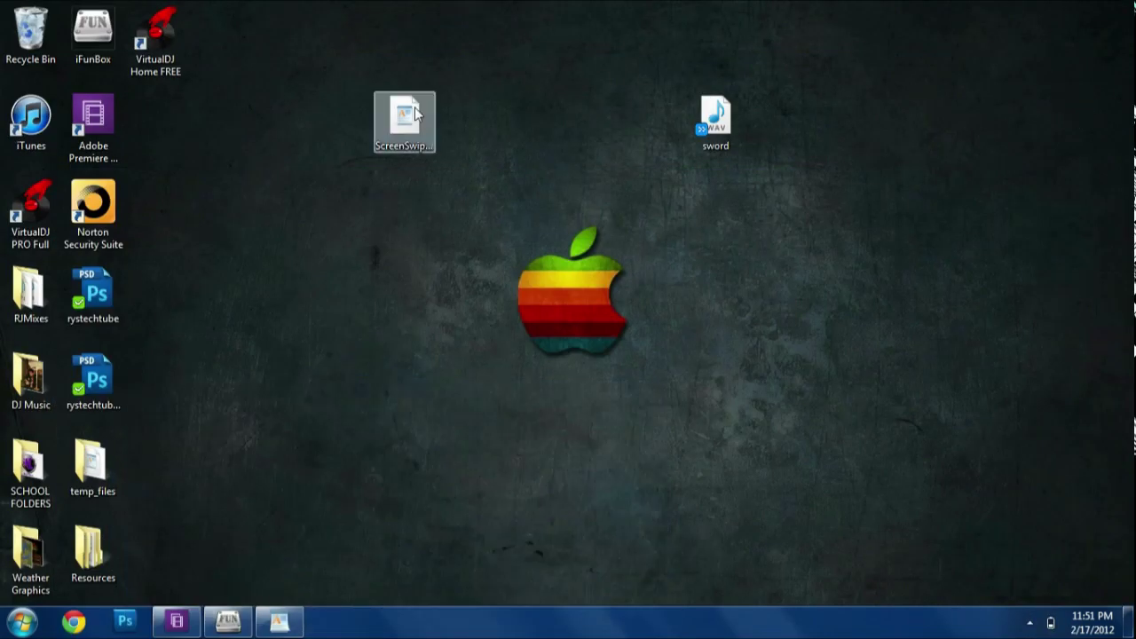
{"action": "left_click_drag", "start_coordinate": [406, 120], "coordinate": [400, 296]}
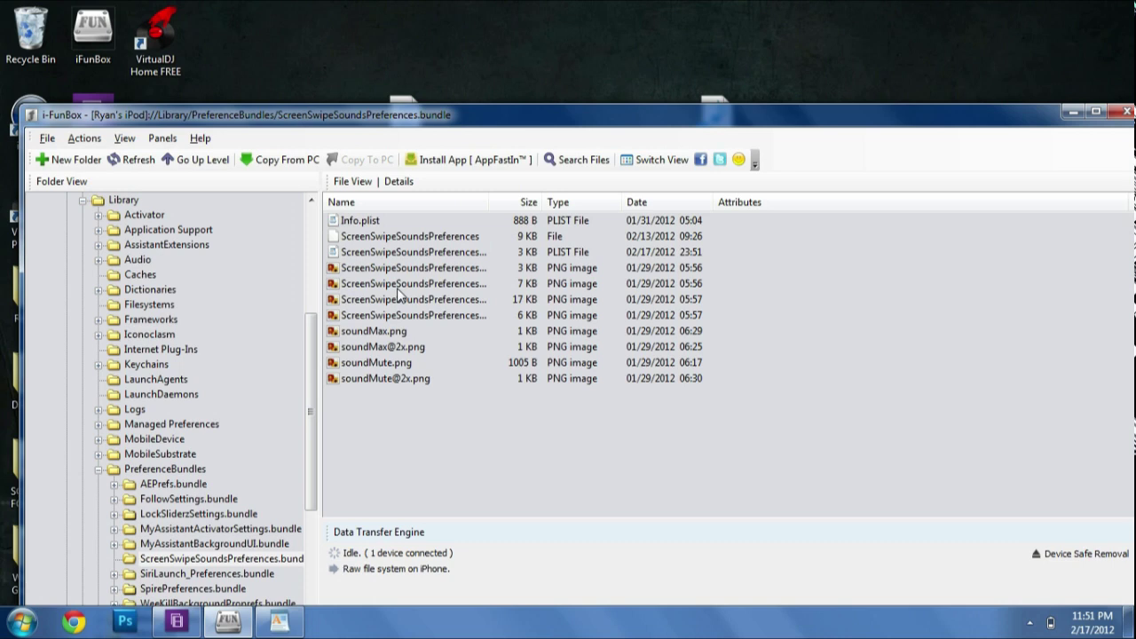
{"action": "left_click", "coordinate": [138, 161]}
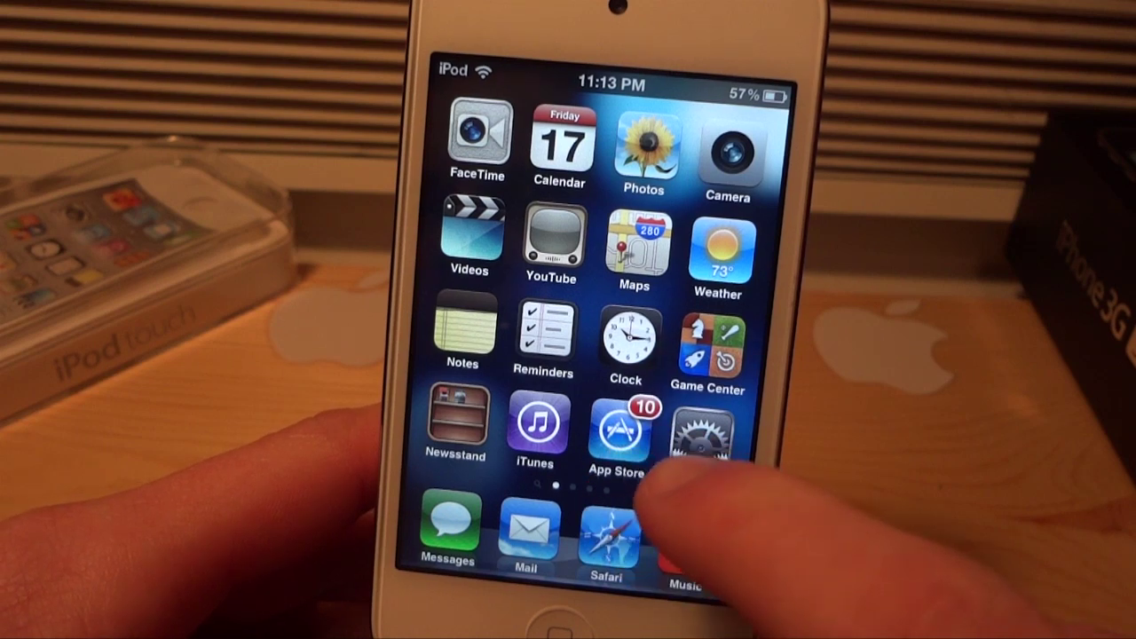
{"action": "left_click", "coordinate": [701, 444]}
{"action": "scroll", "coordinate": [604, 400], "scroll_direction": "down", "scroll_amount": 10}
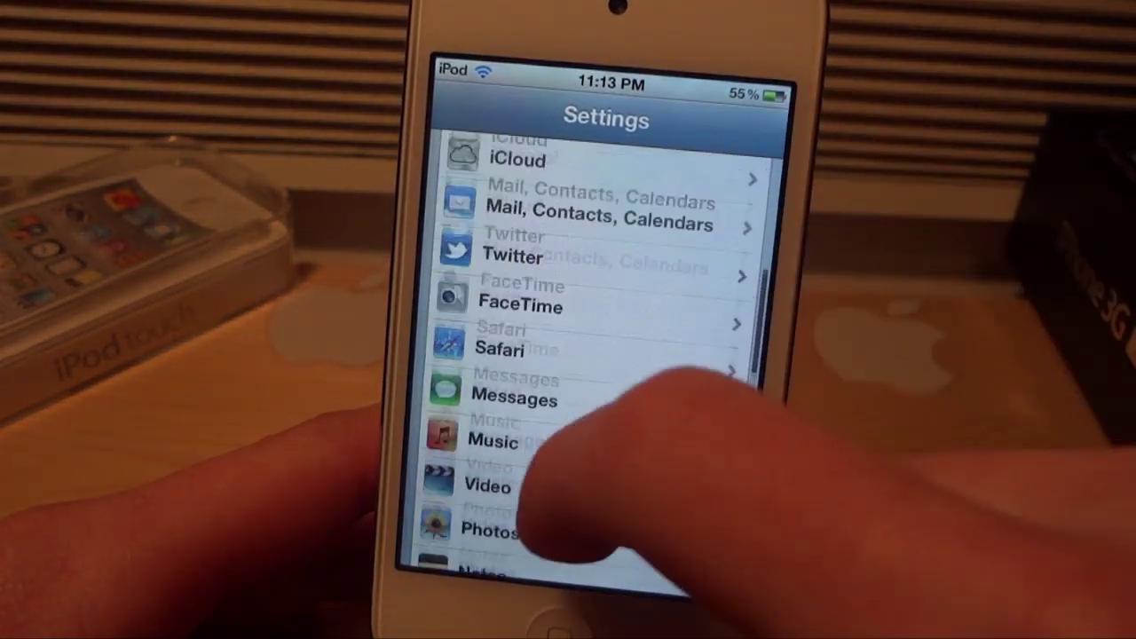
{"action": "scroll", "coordinate": [604, 355], "scroll_direction": "down", "scroll_amount": 3}
{"action": "left_click", "coordinate": [541, 448]}
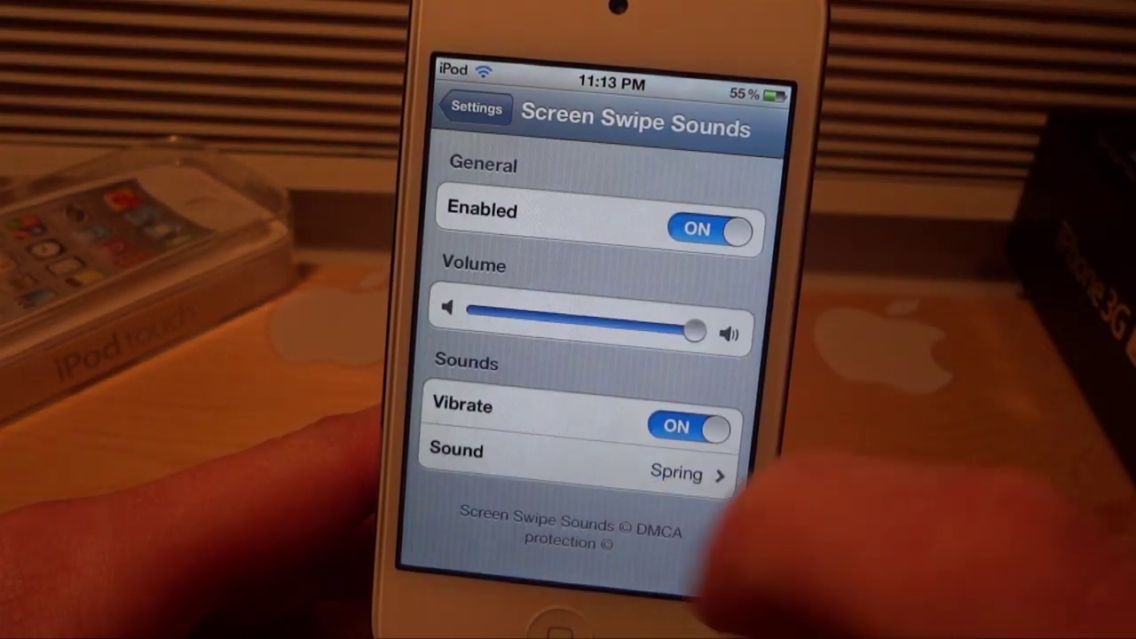
{"action": "left_click", "coordinate": [492, 461]}
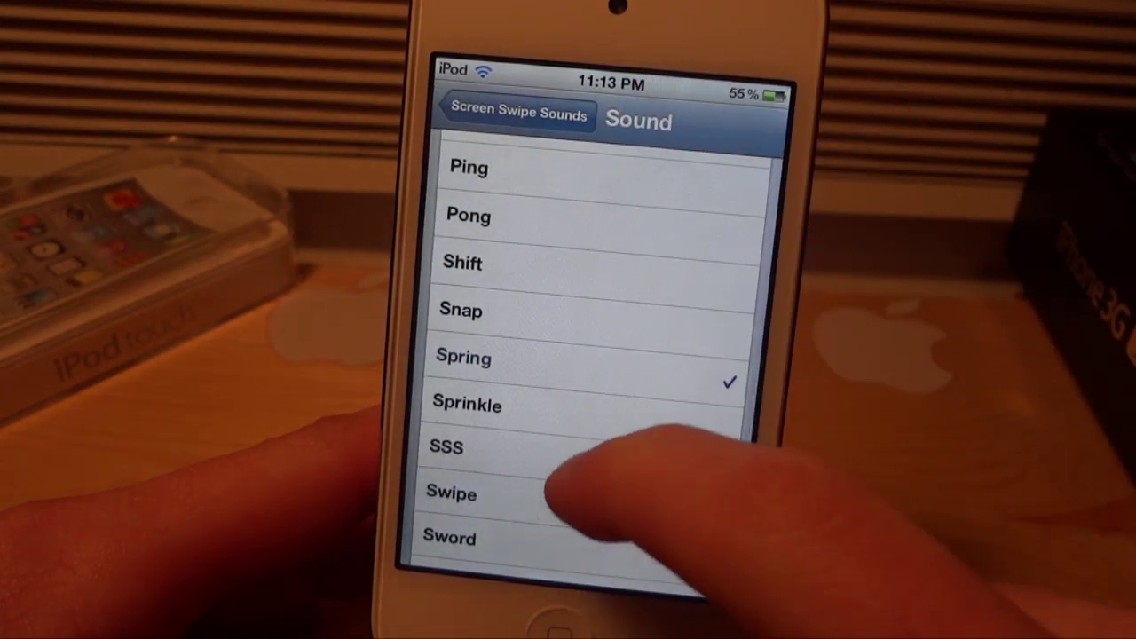
{"action": "scroll", "coordinate": [568, 444], "scroll_direction": "down", "scroll_amount": 3}
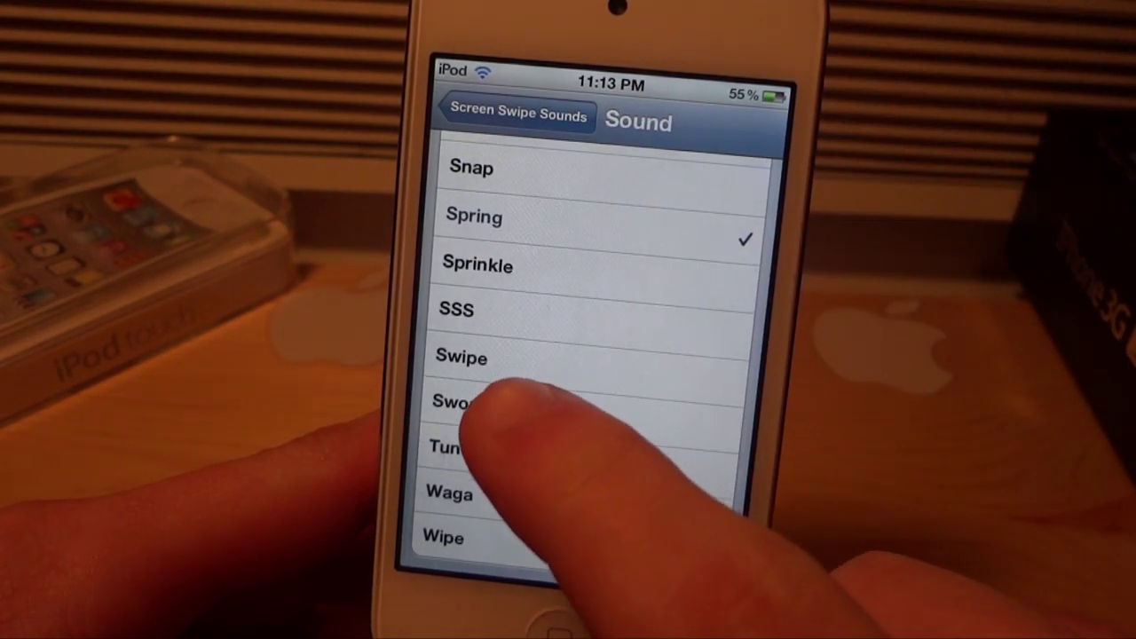
{"action": "left_click", "coordinate": [488, 404]}
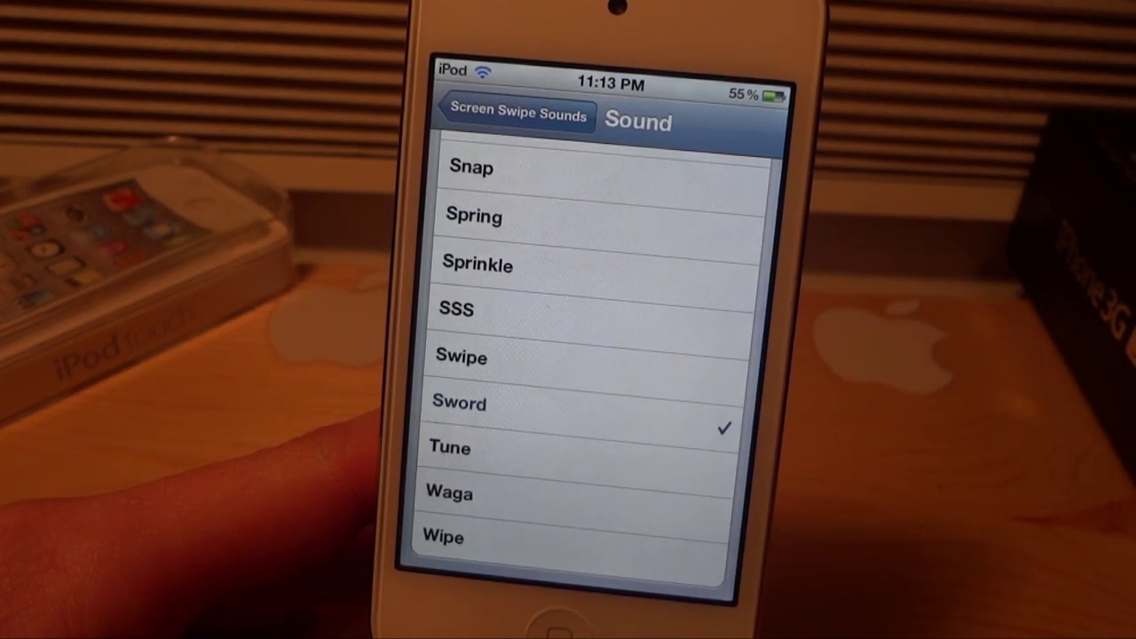
{"action": "left_click", "coordinate": [518, 114]}
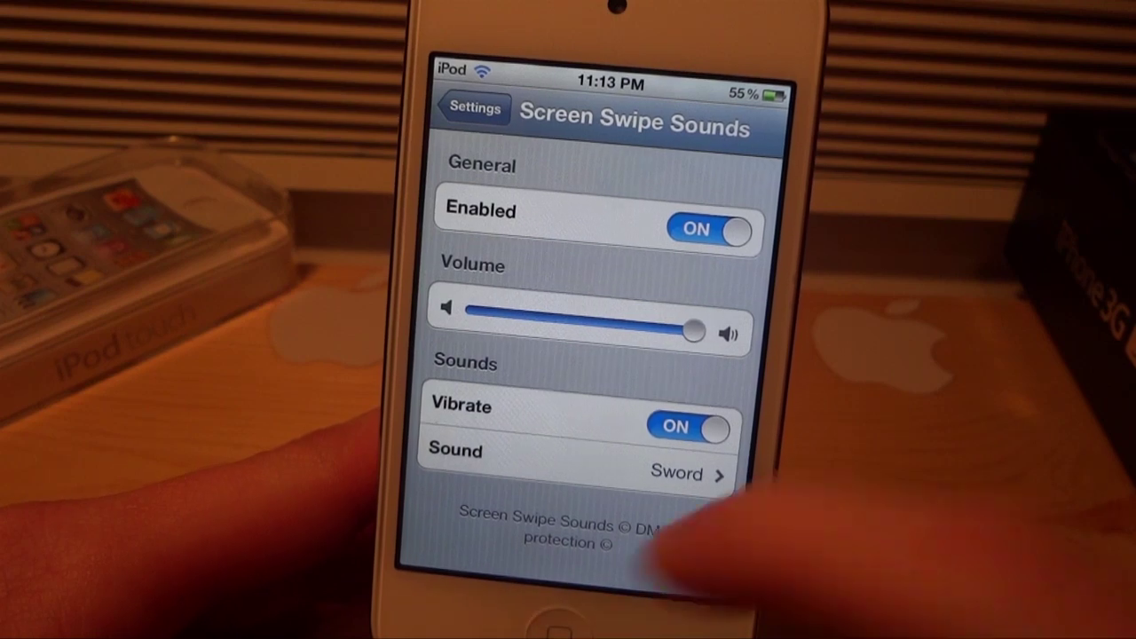
{"action": "left_click", "coordinate": [559, 620]}
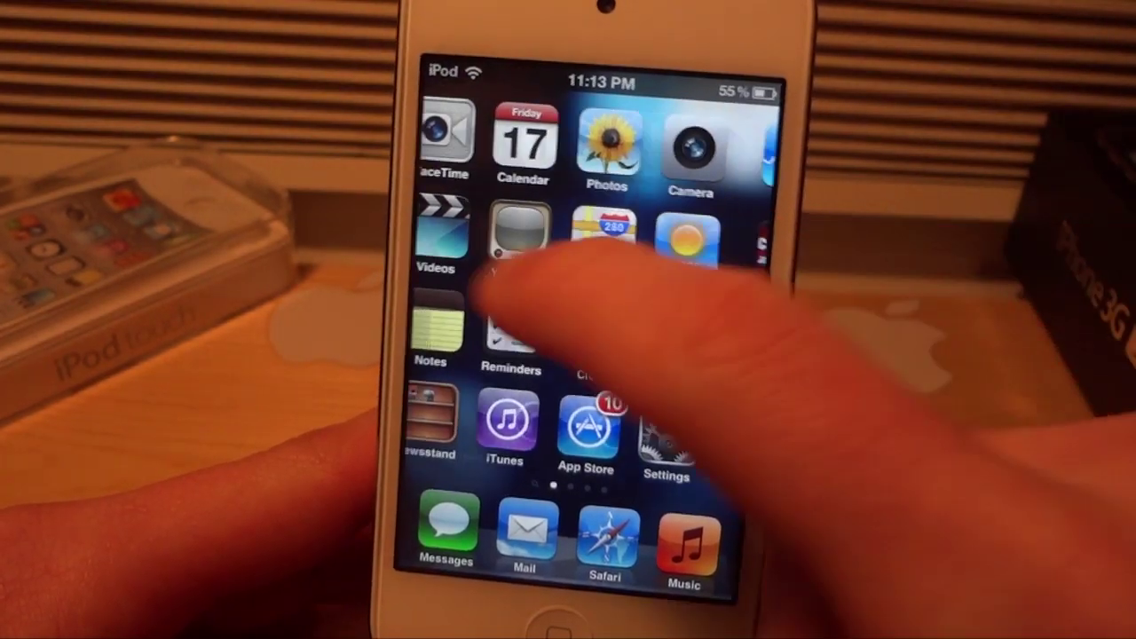
{"action": "left_click_drag", "start_coordinate": [675, 338], "coordinate": [479, 338]}
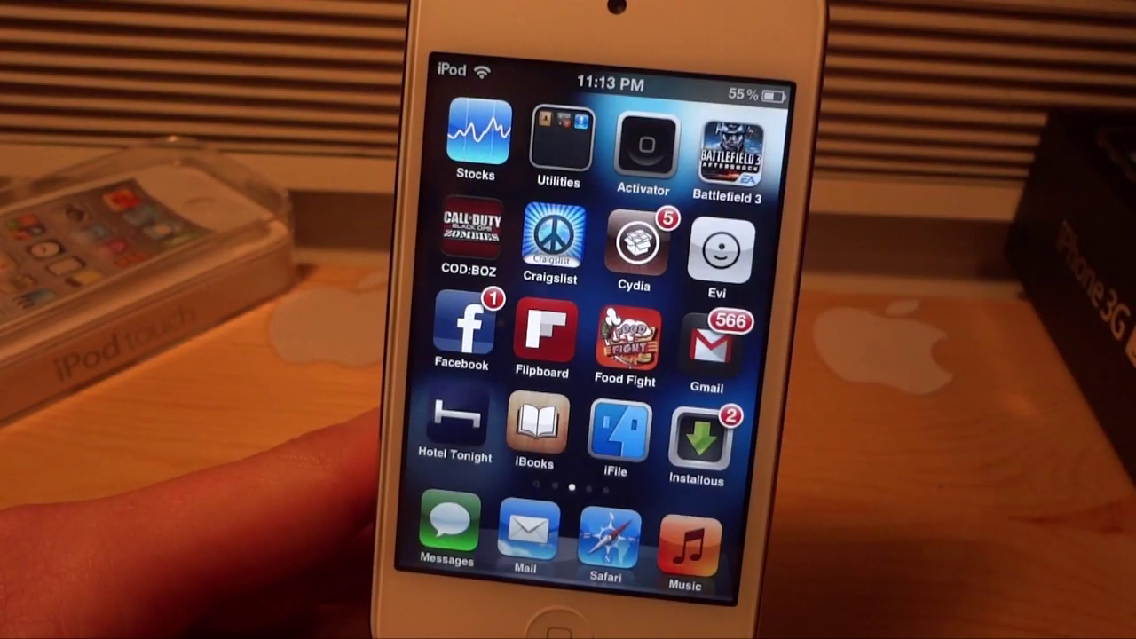